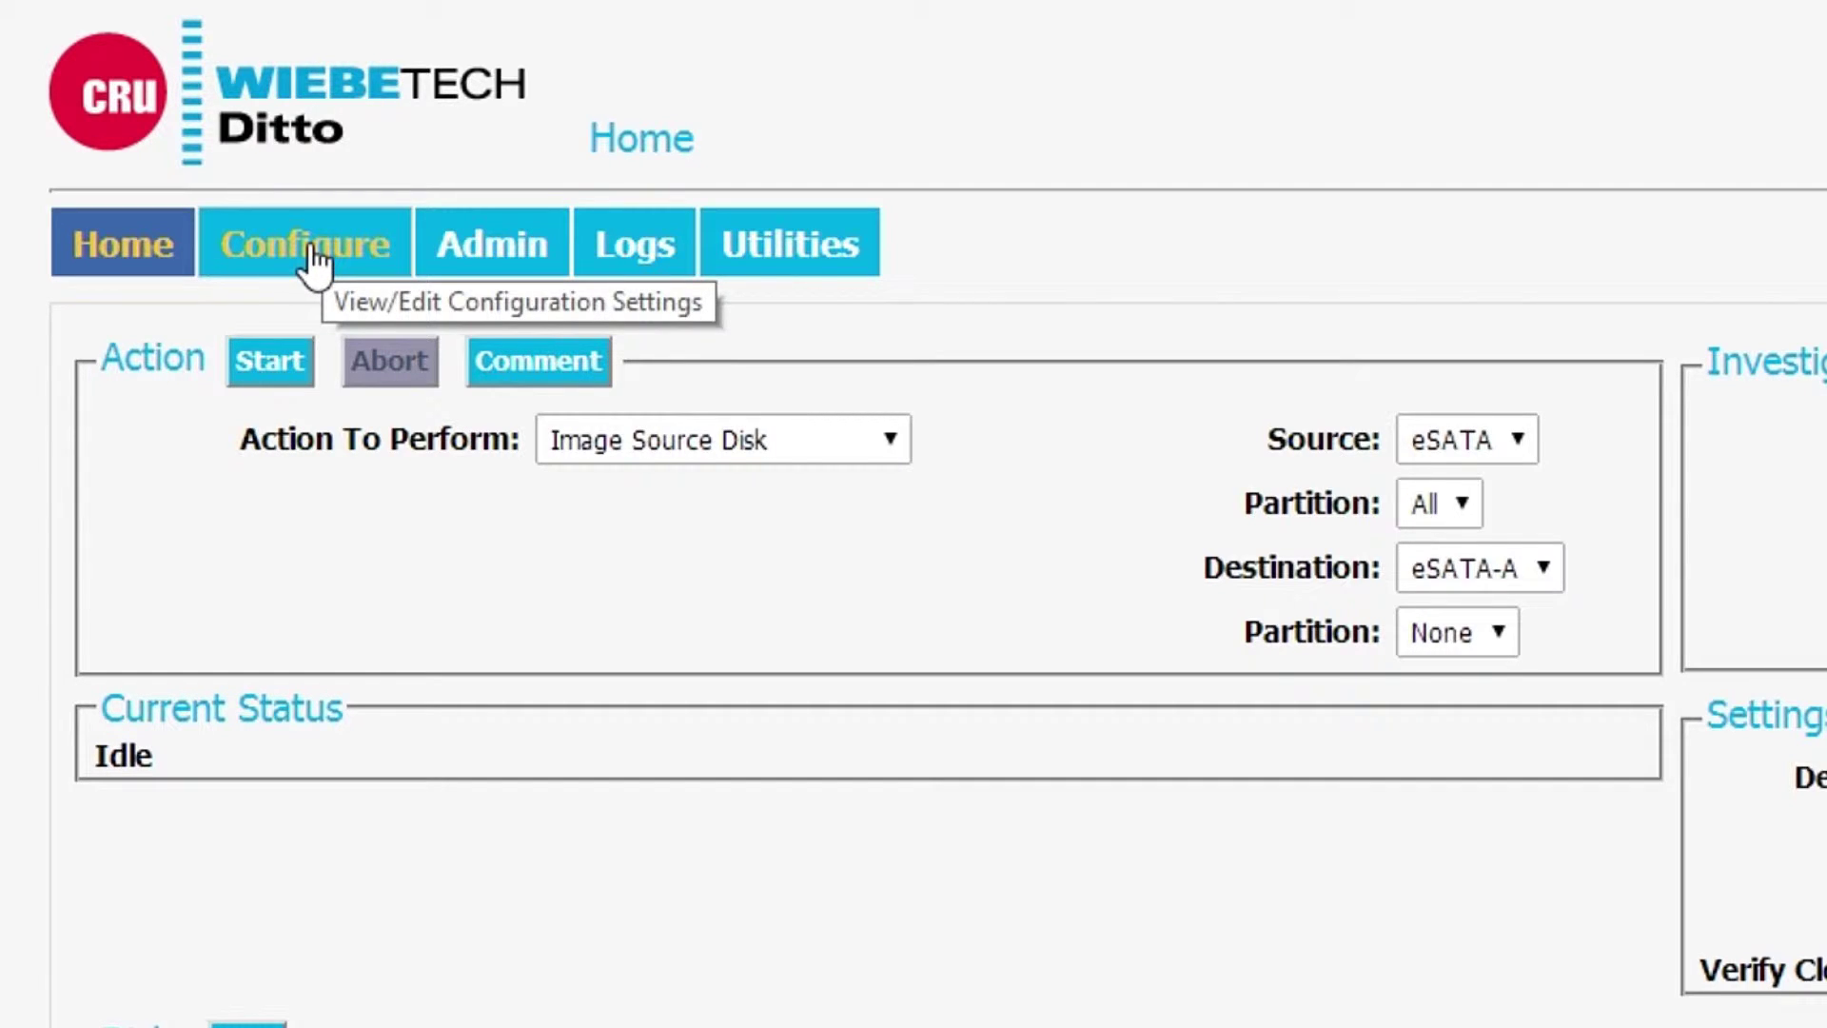
# Connect host netgear's iSCSI target iqn.2012-11.nas-EB-07-AB:disk0 (port 3260, LUN 0) as a destination
pyautogui.scroll(-9, 522, 743)
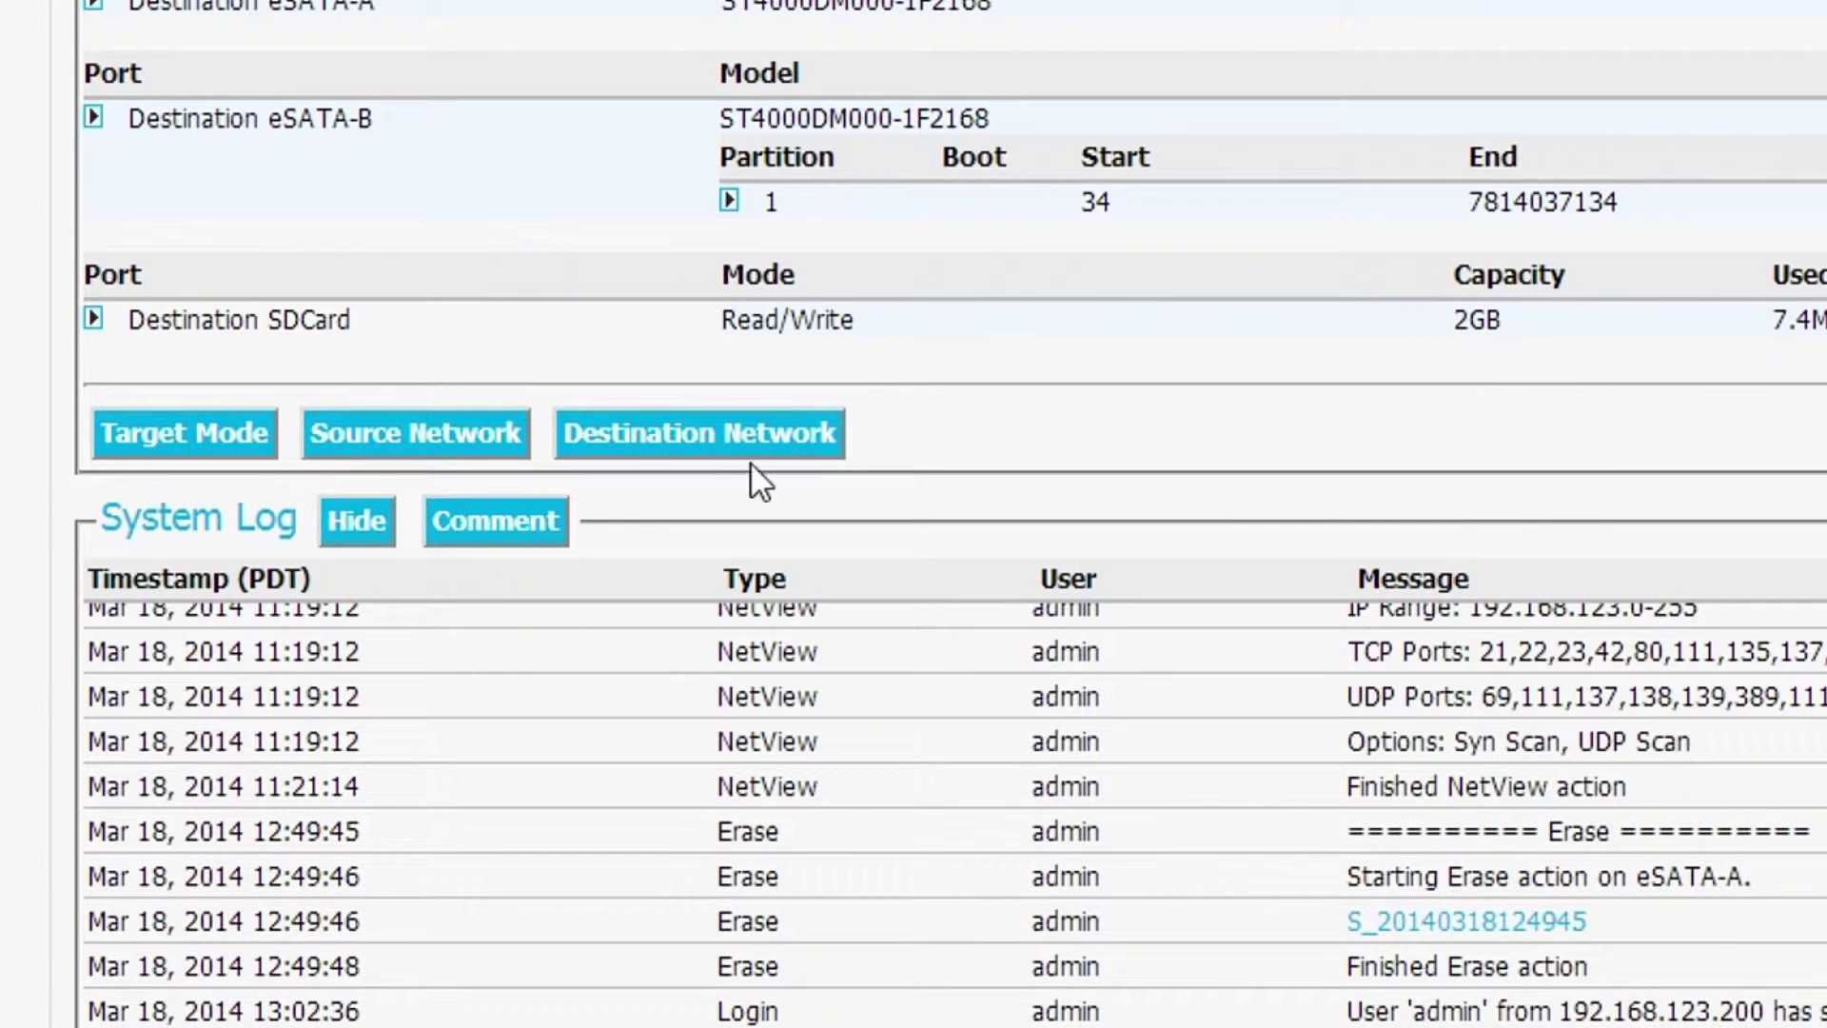
pyautogui.click(695, 436)
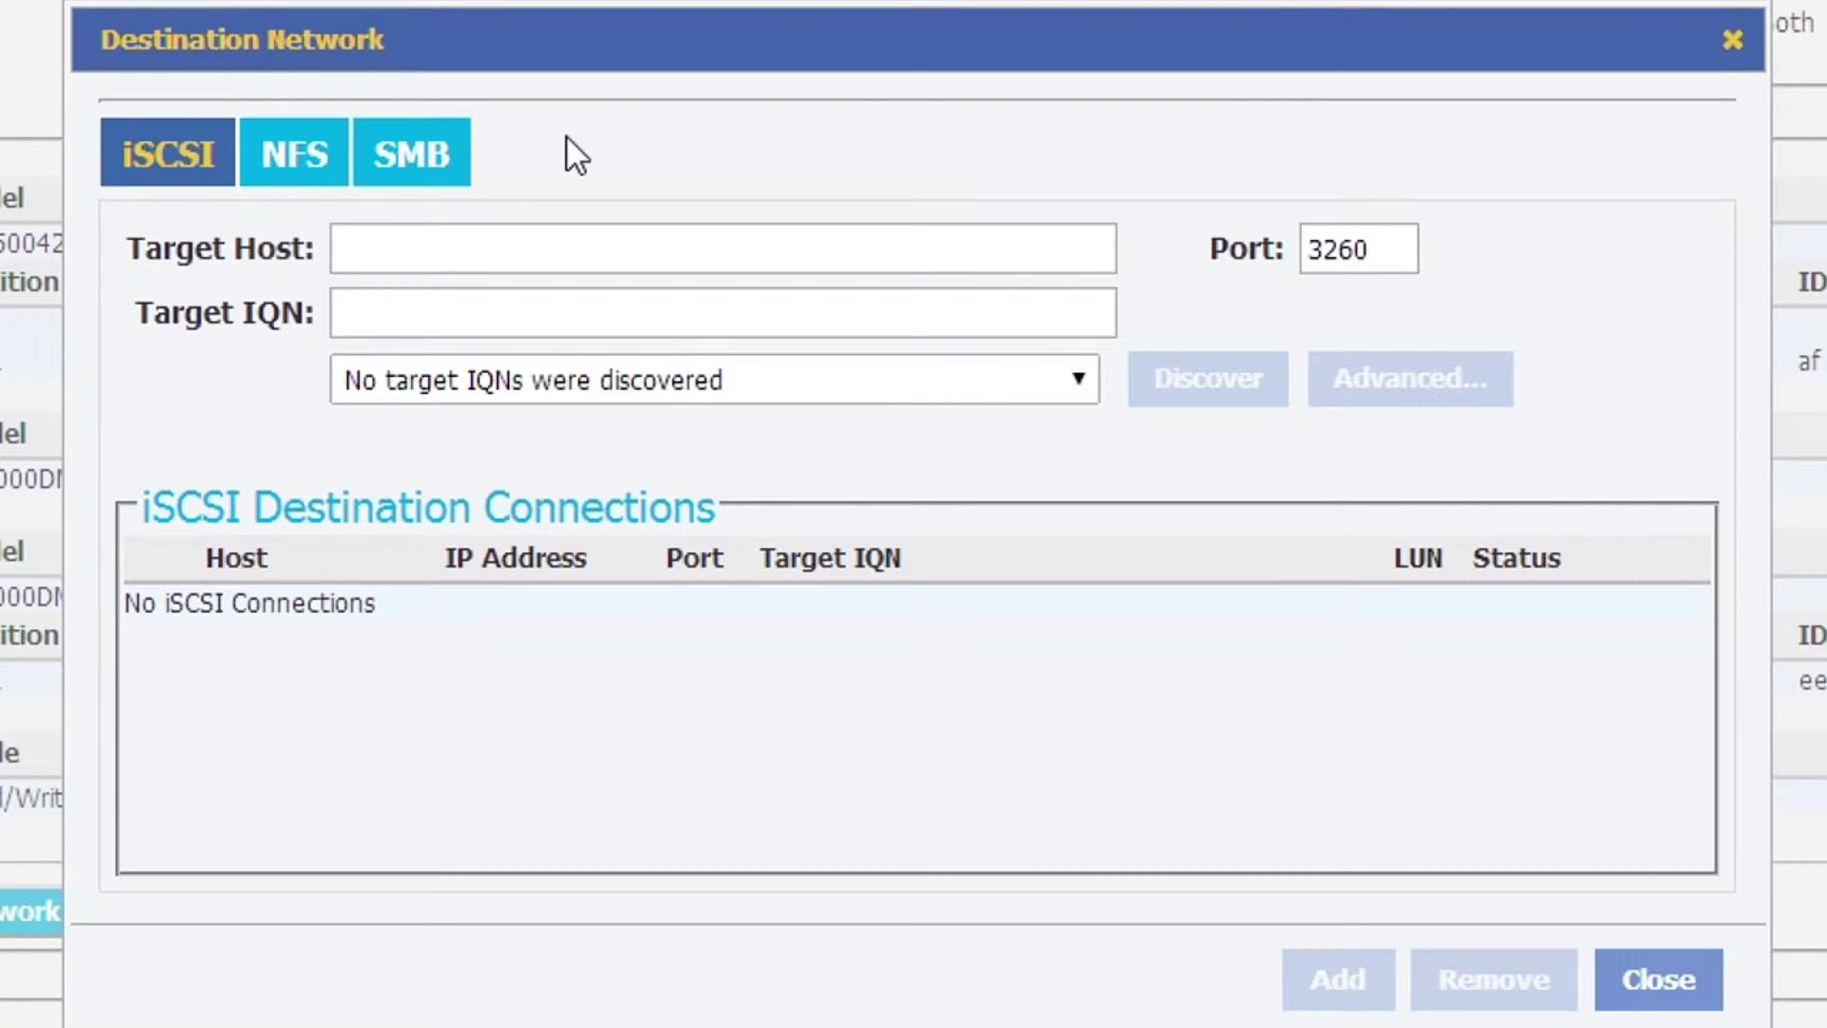
pyautogui.write('neg')
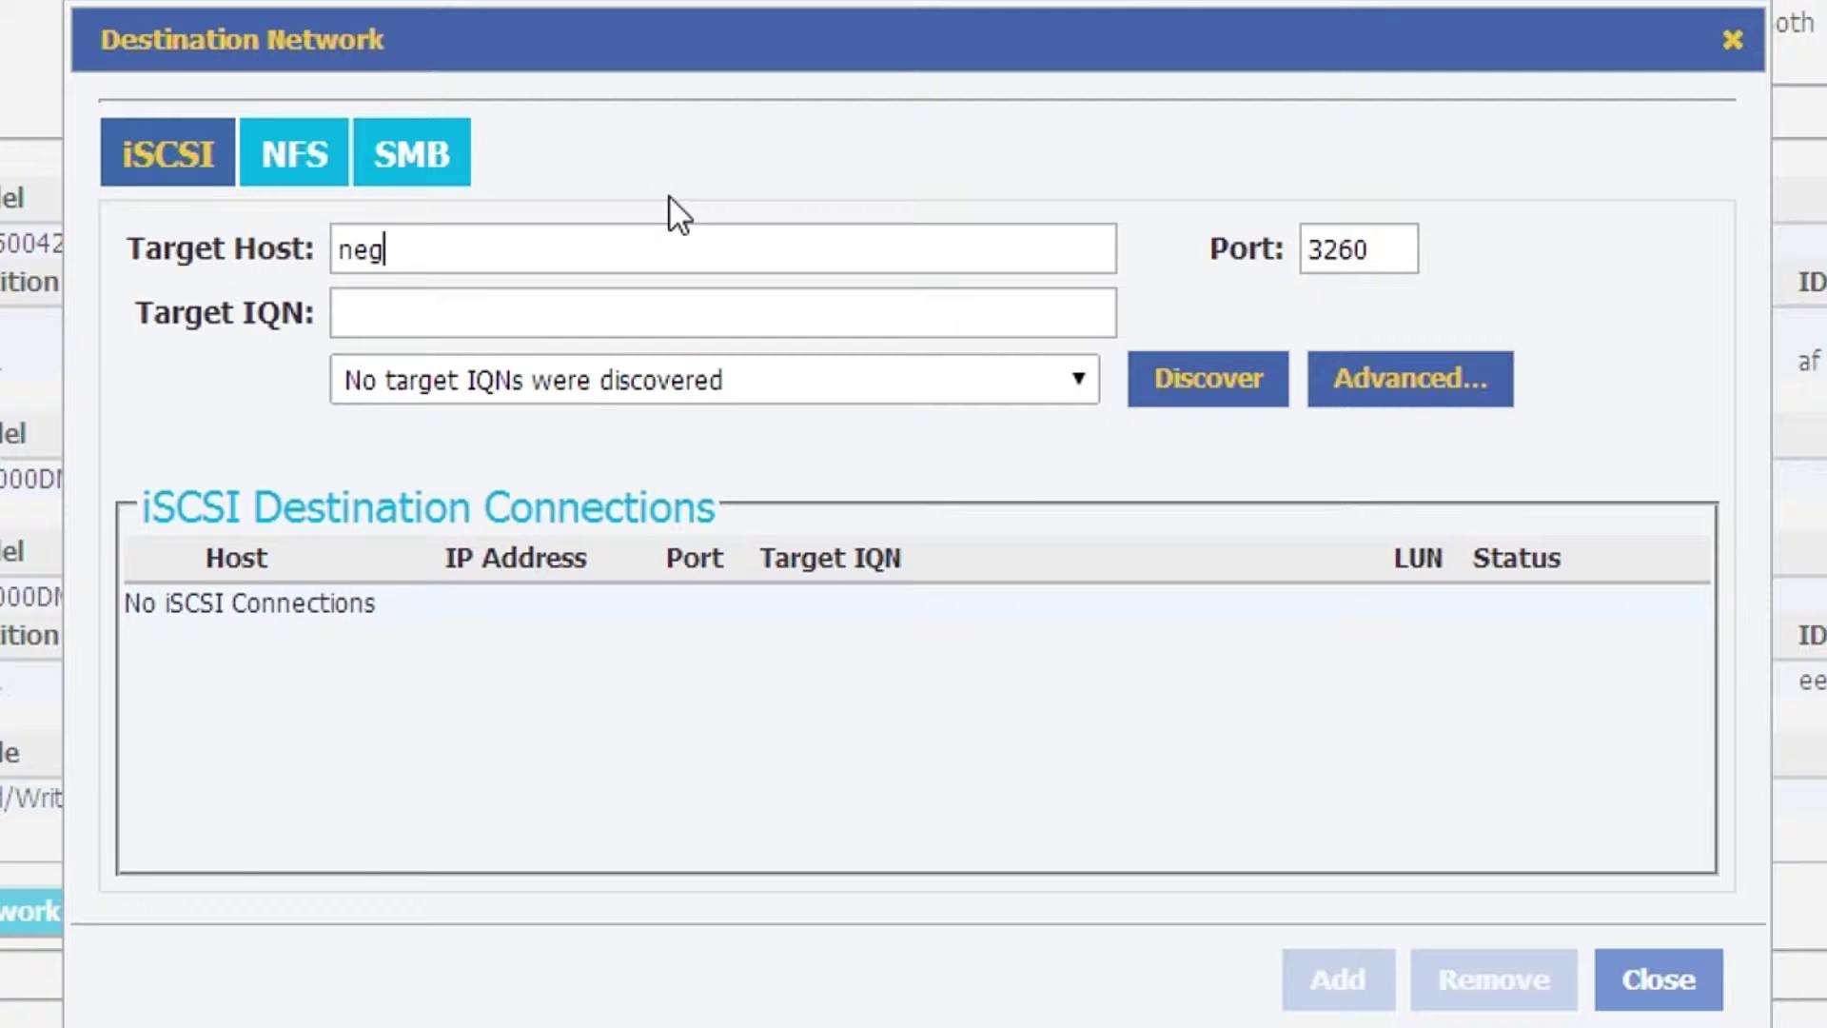
pyautogui.press('BackSpace')
pyautogui.write('tgear')
pyautogui.click(1199, 391)
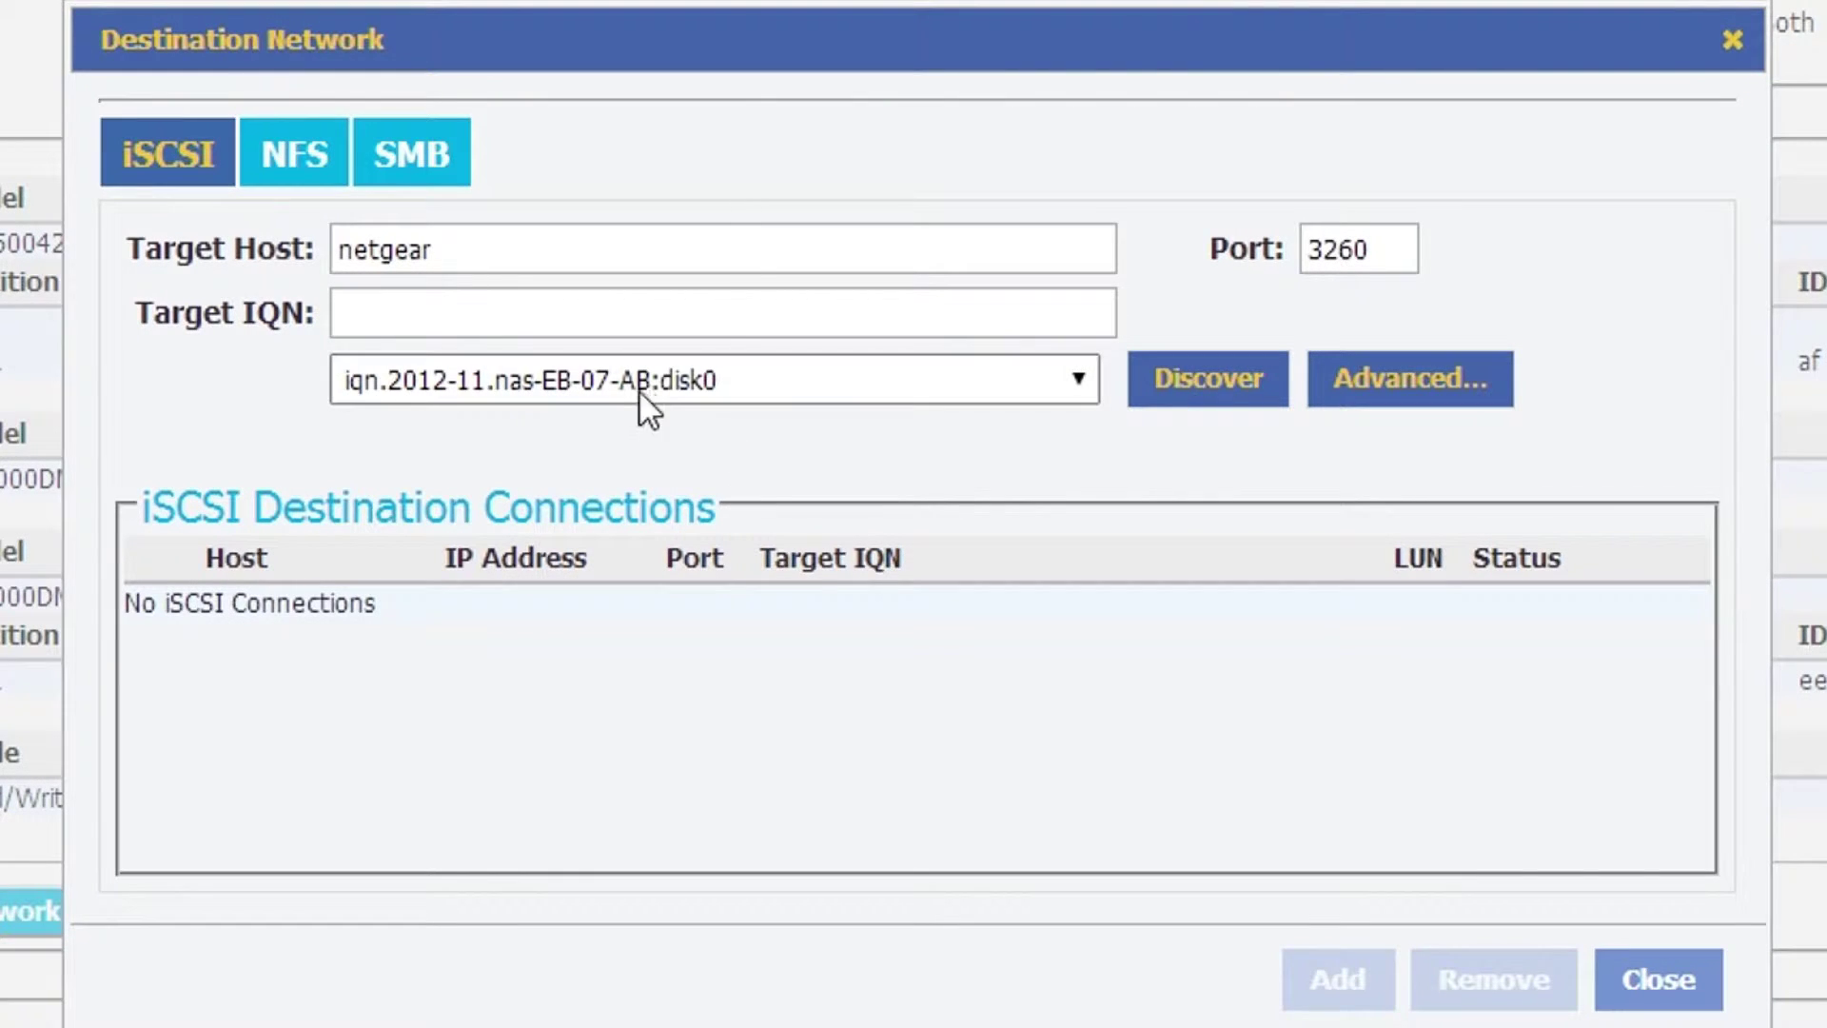
pyautogui.click(772, 380)
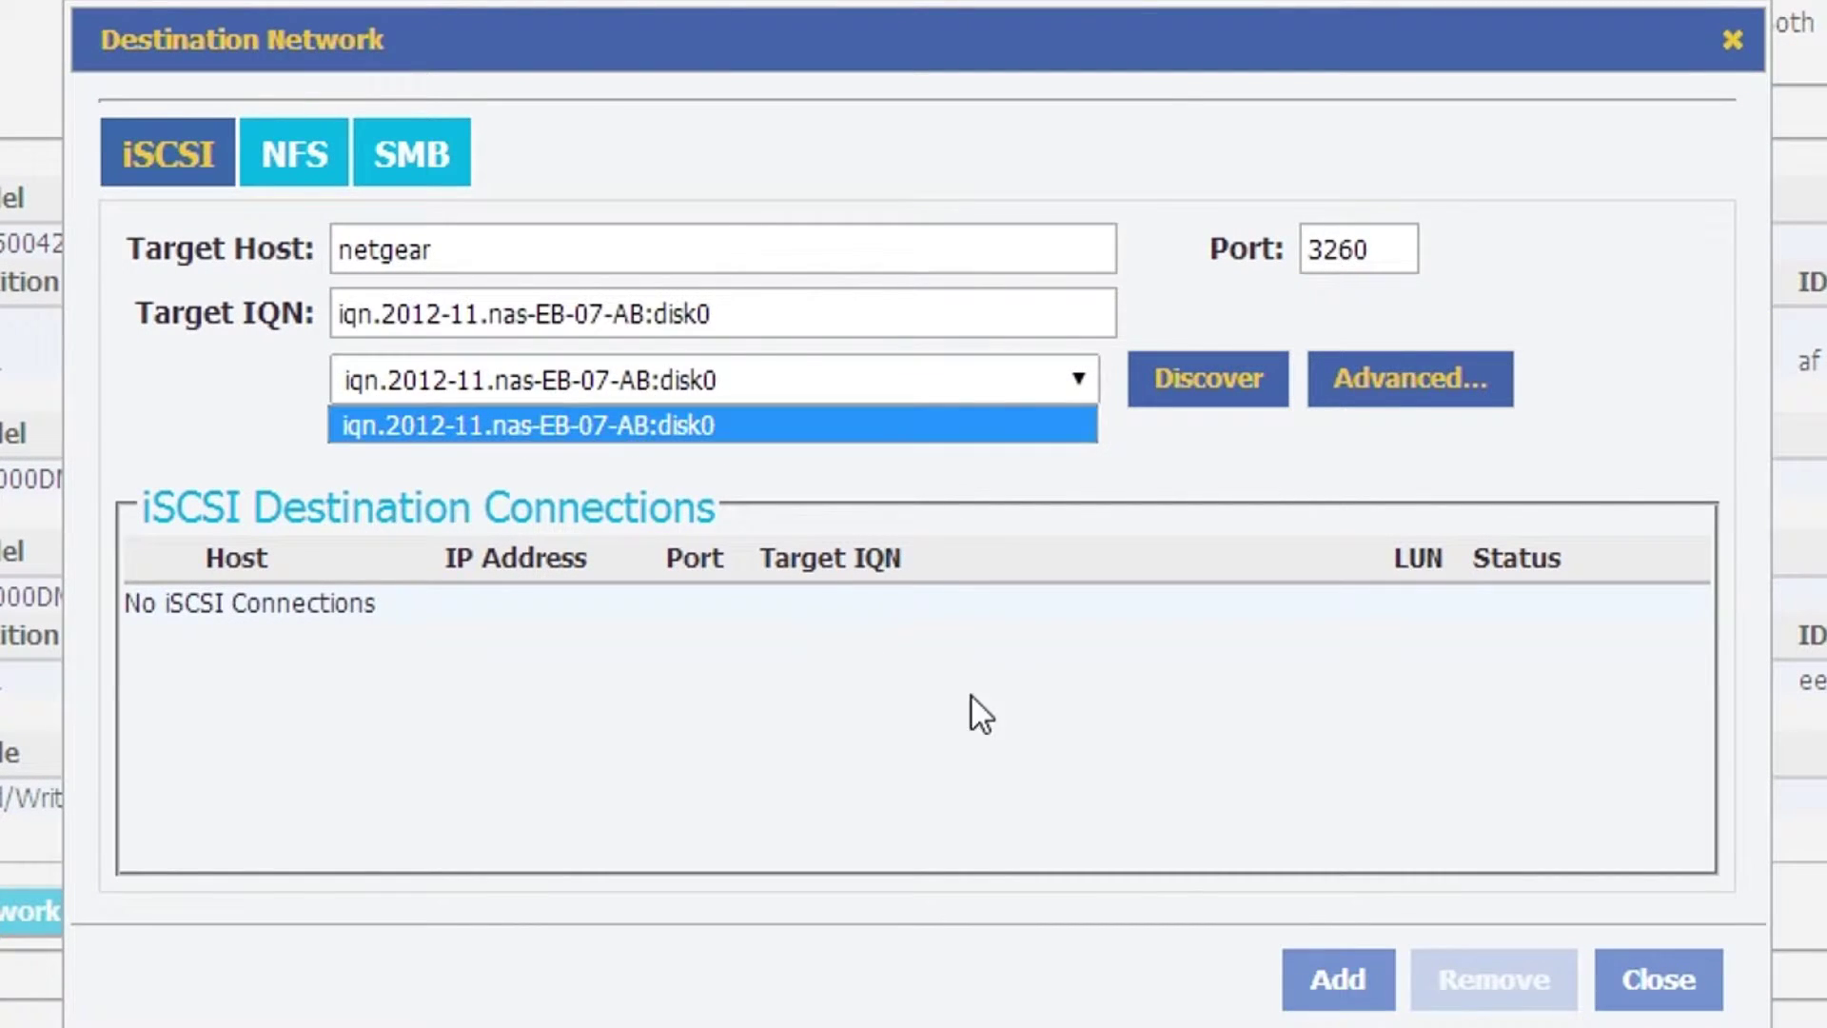
pyautogui.click(1352, 984)
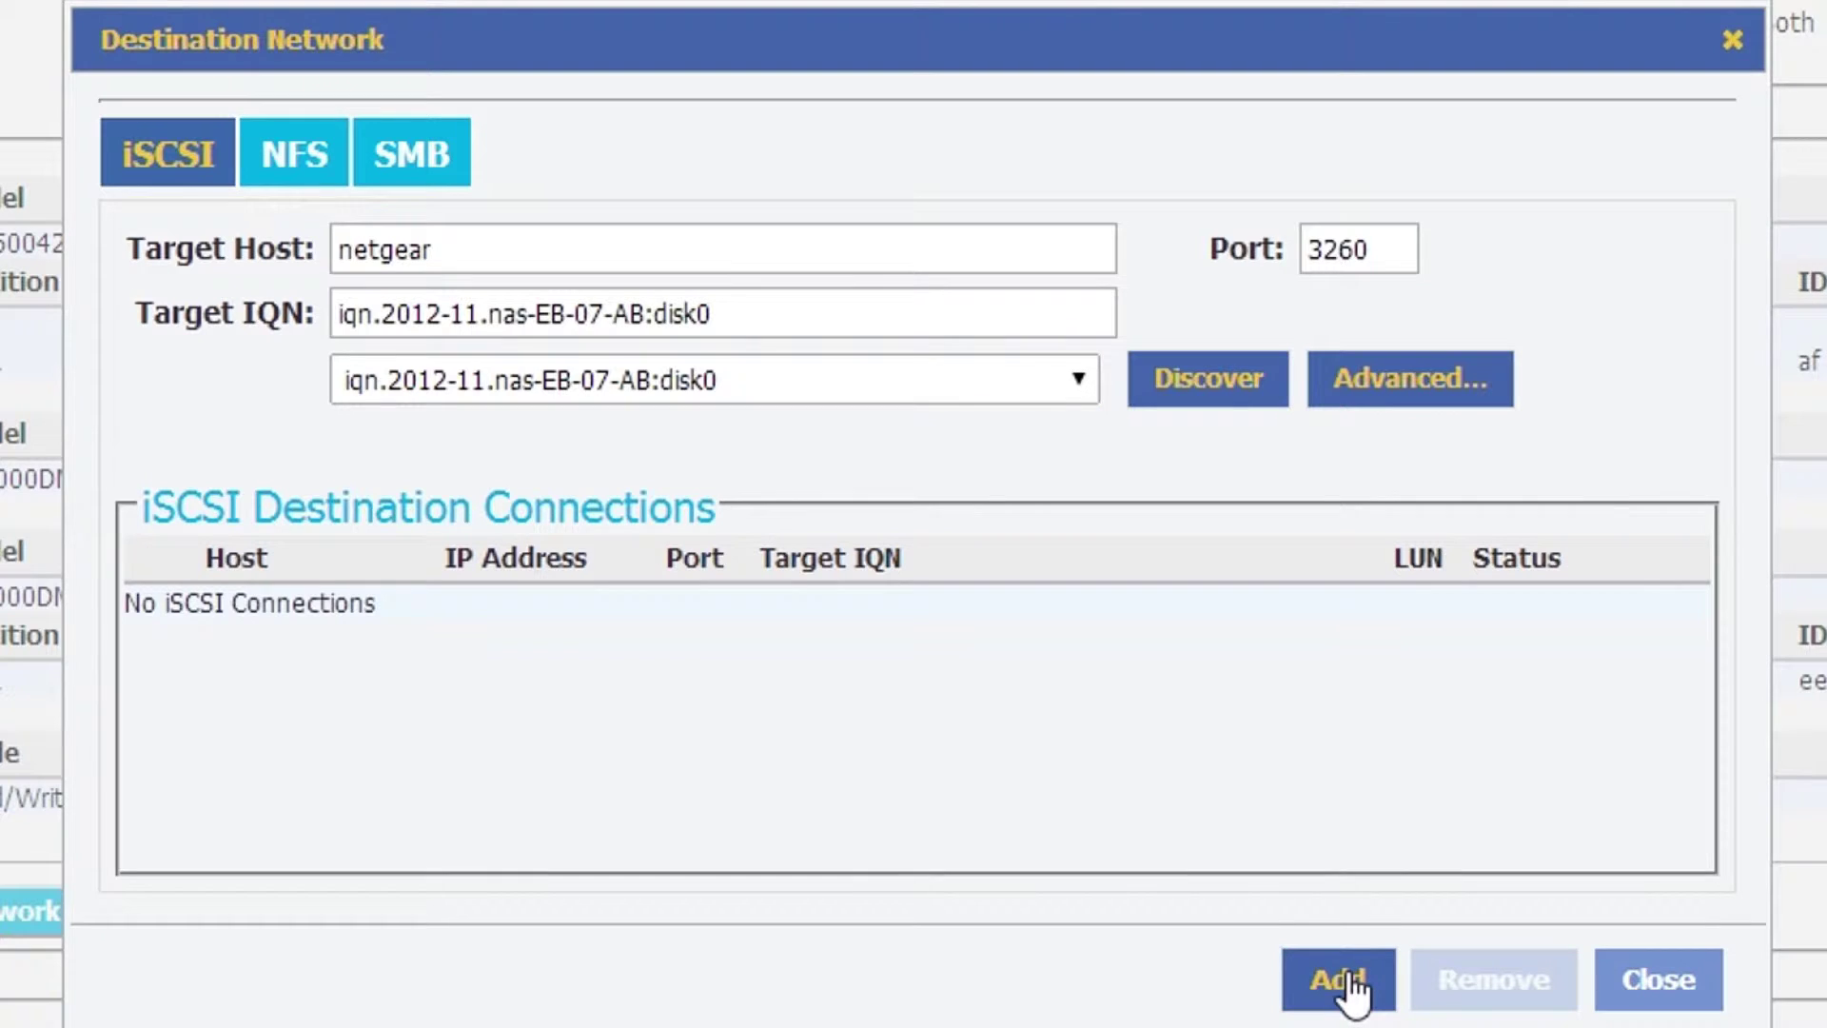
pyautogui.click(1352, 984)
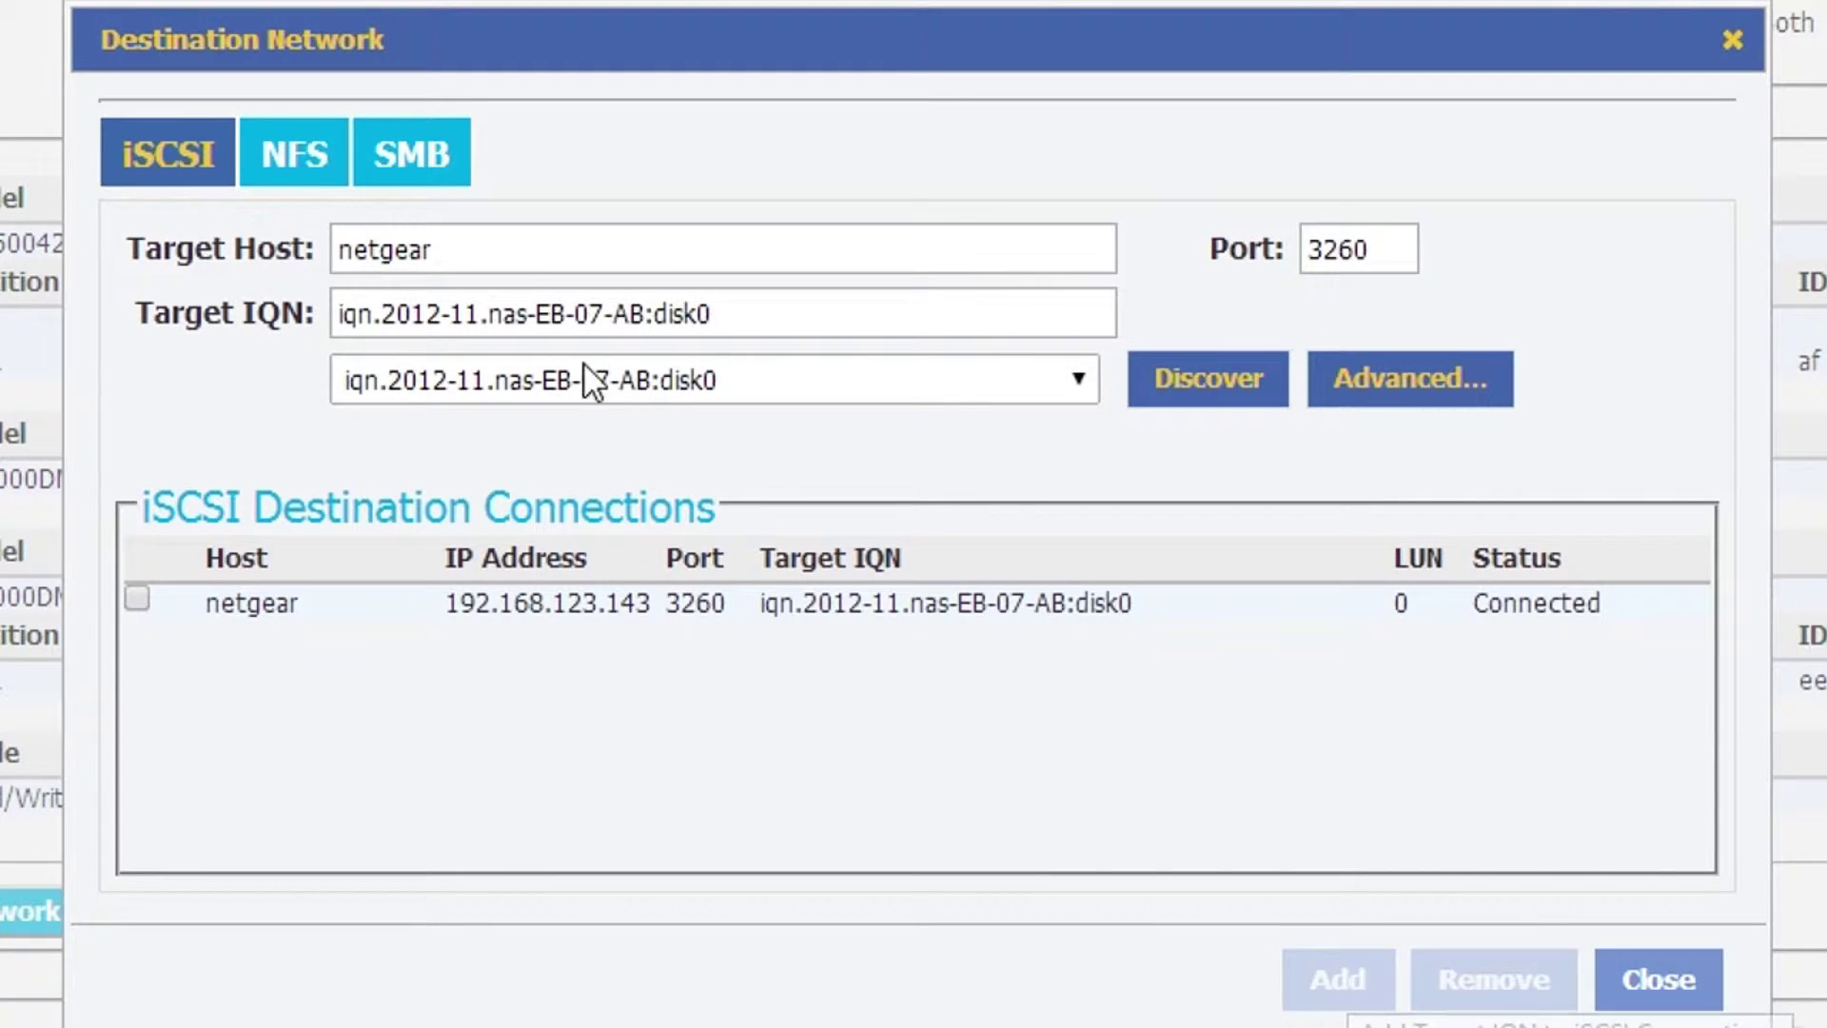
# Add the NFS export /c/DittoShare from server netgear as a destination path
pyautogui.click(304, 164)
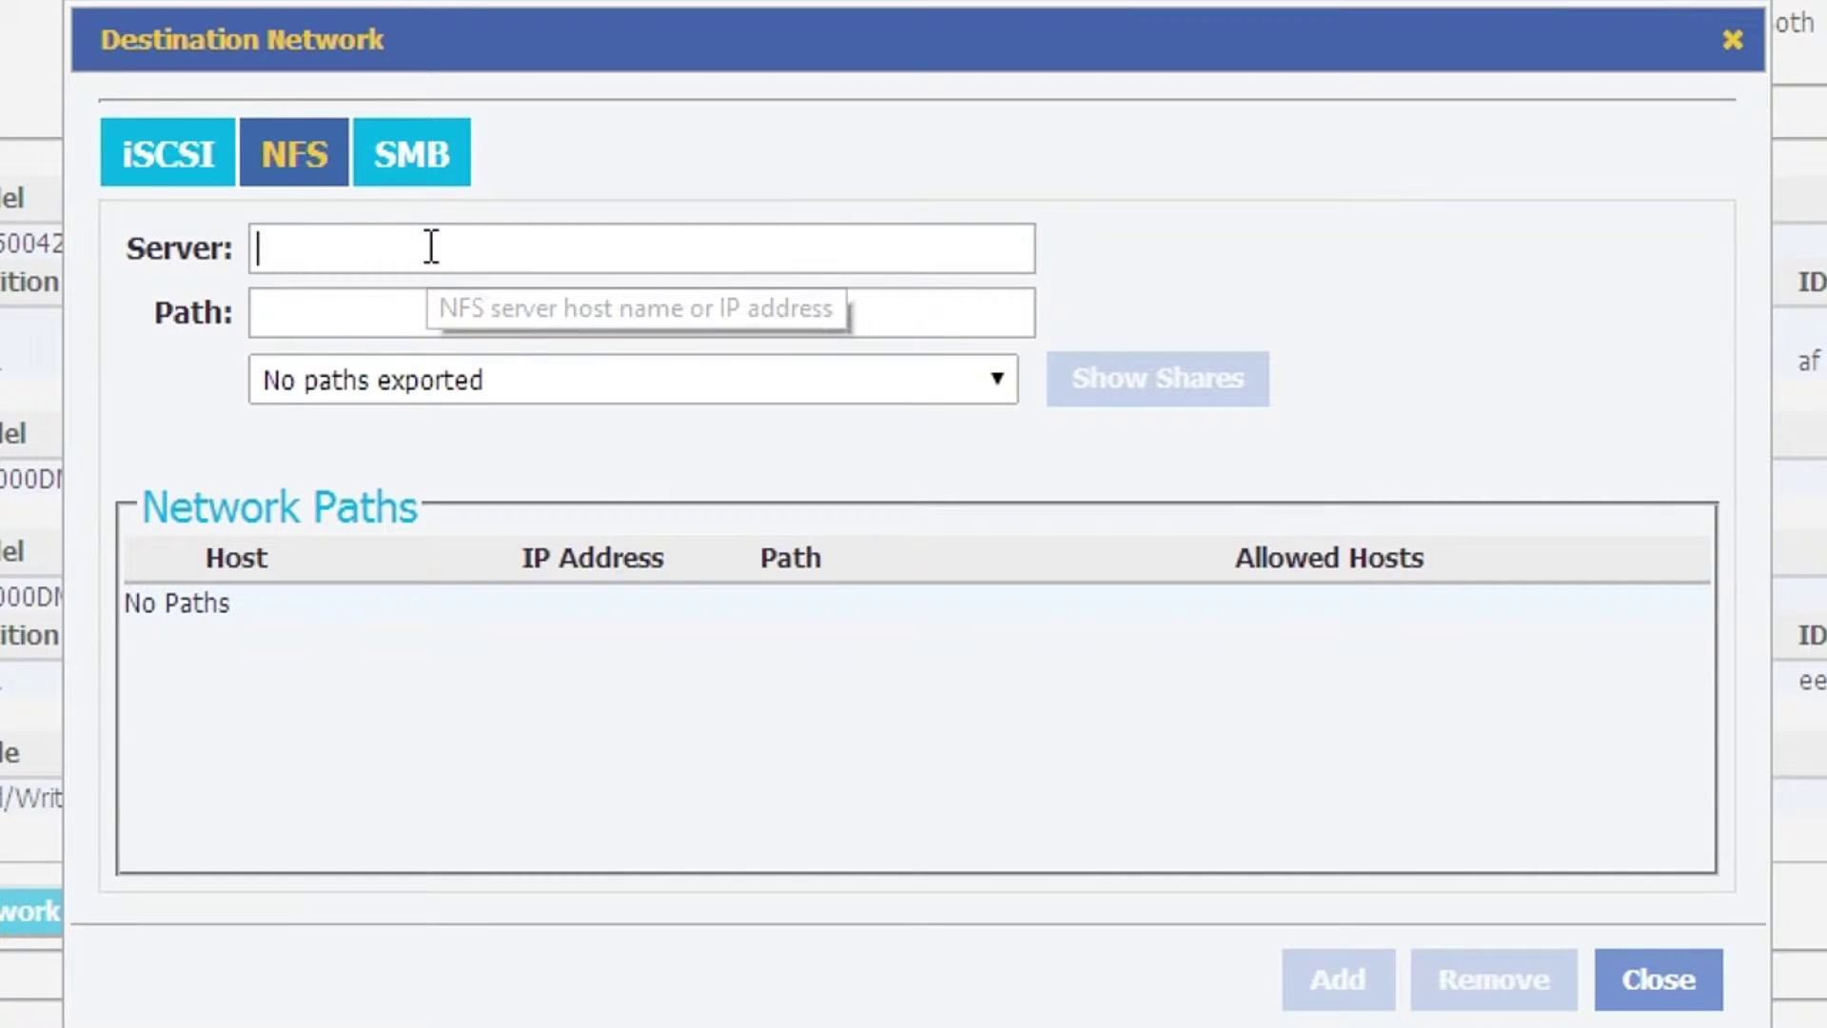
pyautogui.write('netgear')
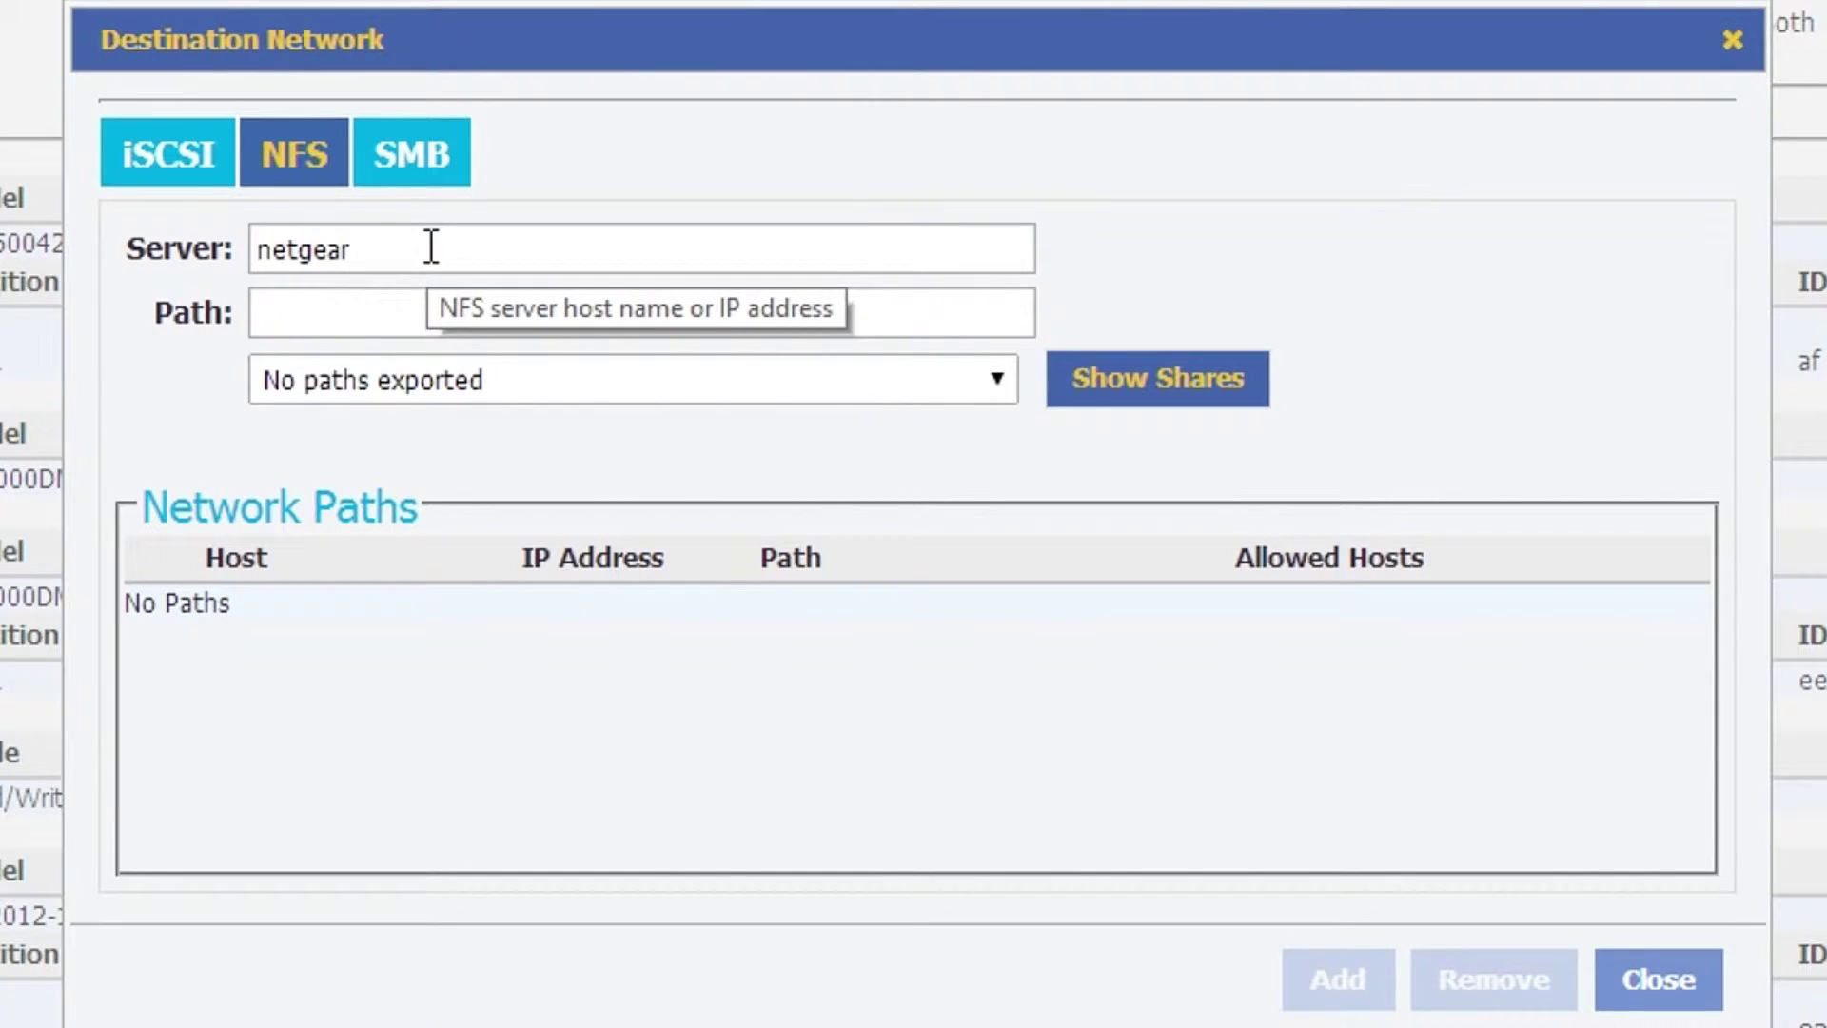
pyautogui.click(1178, 379)
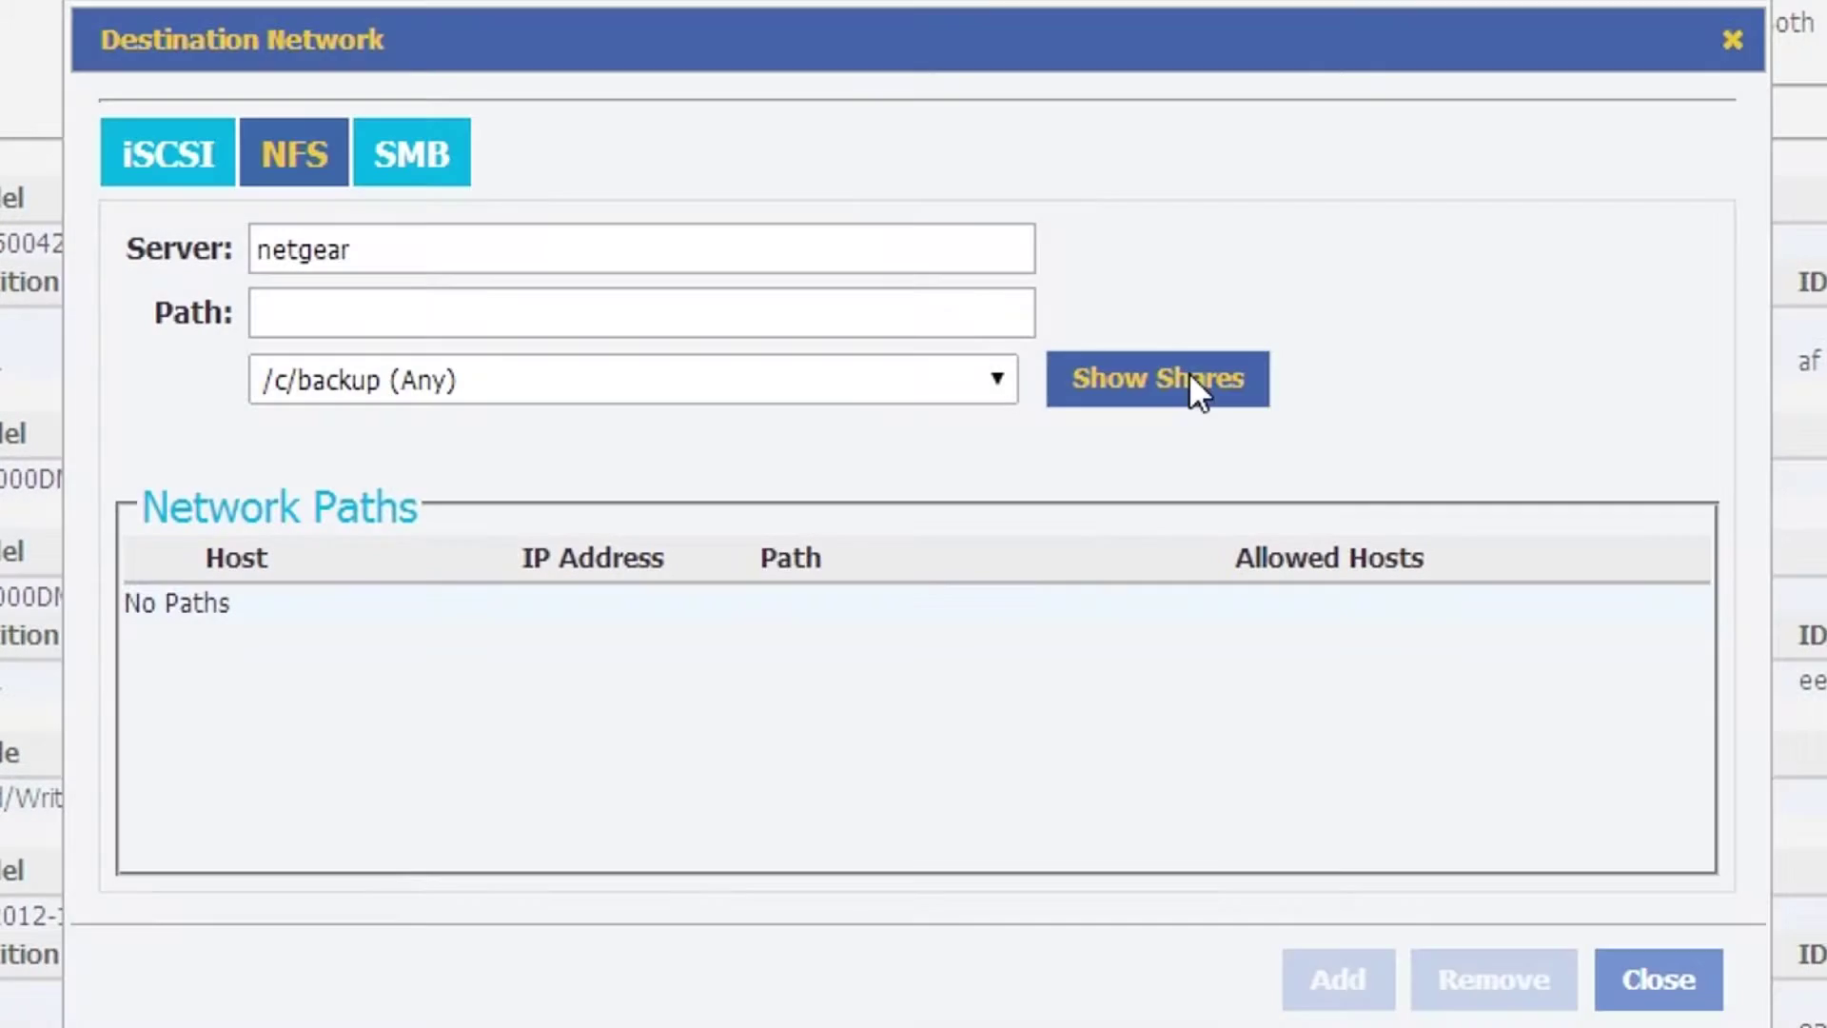
pyautogui.click(992, 373)
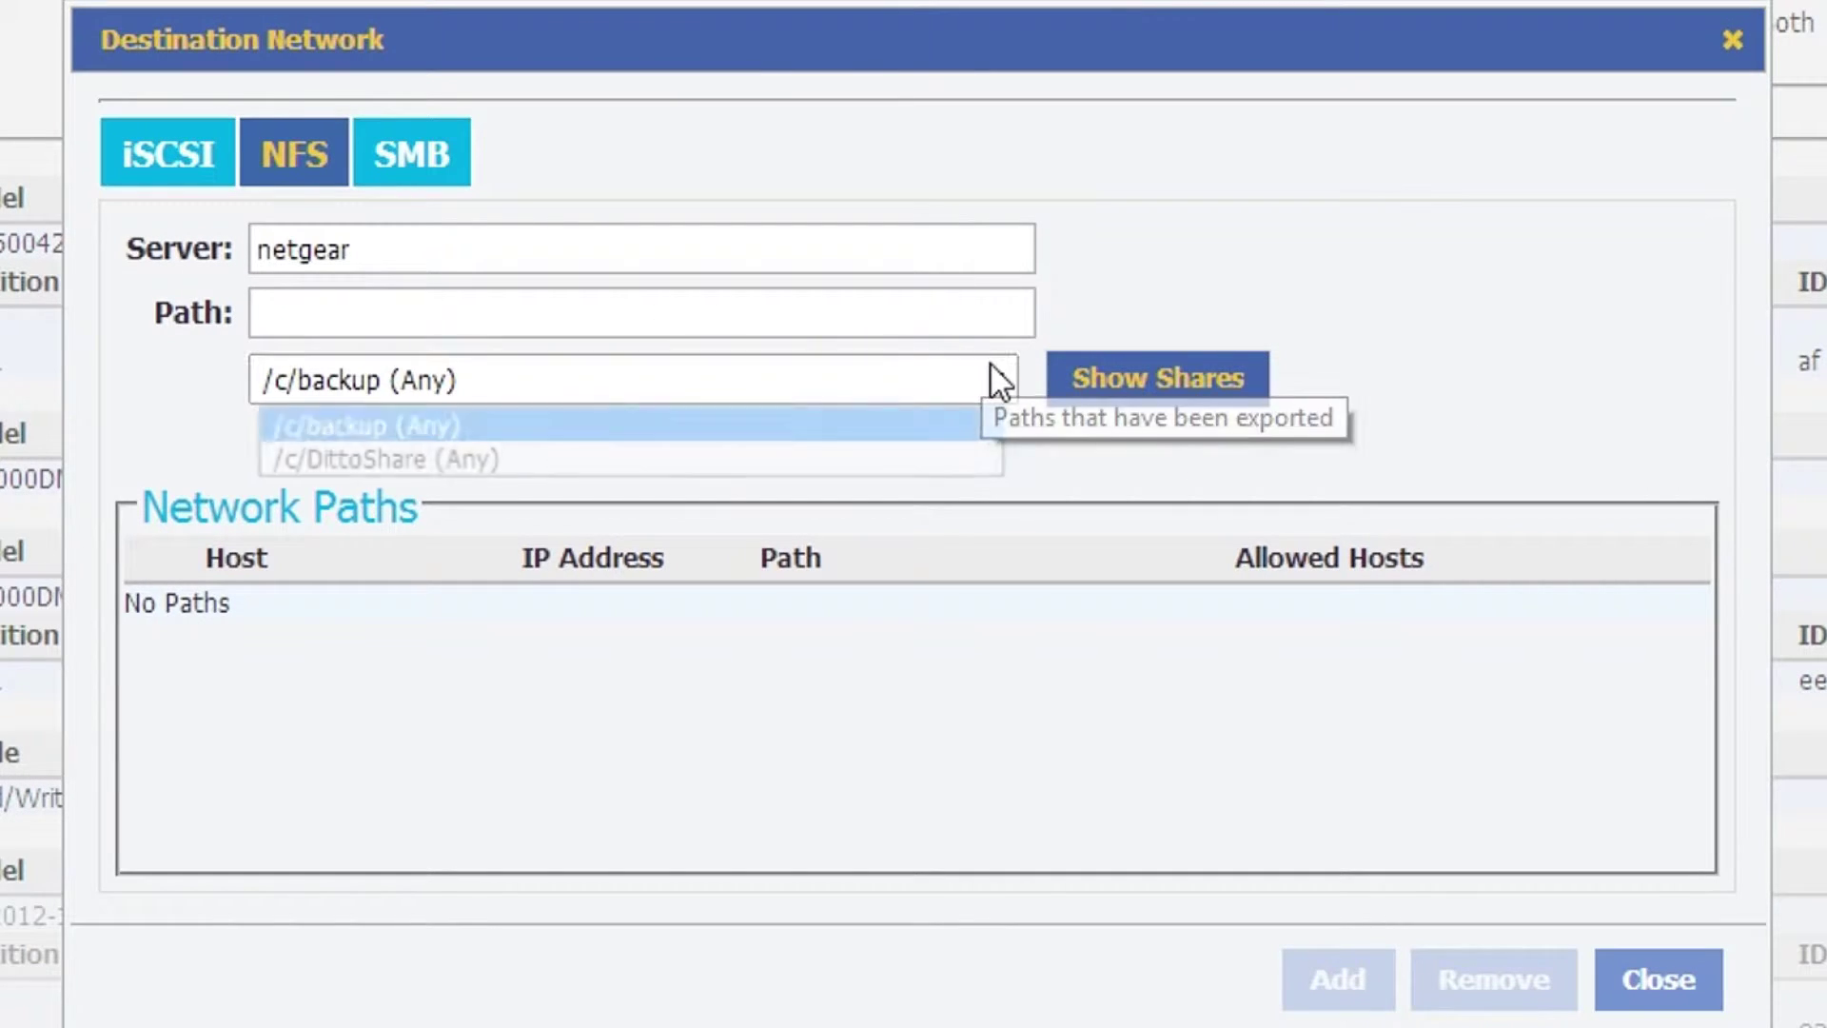
pyautogui.click(448, 461)
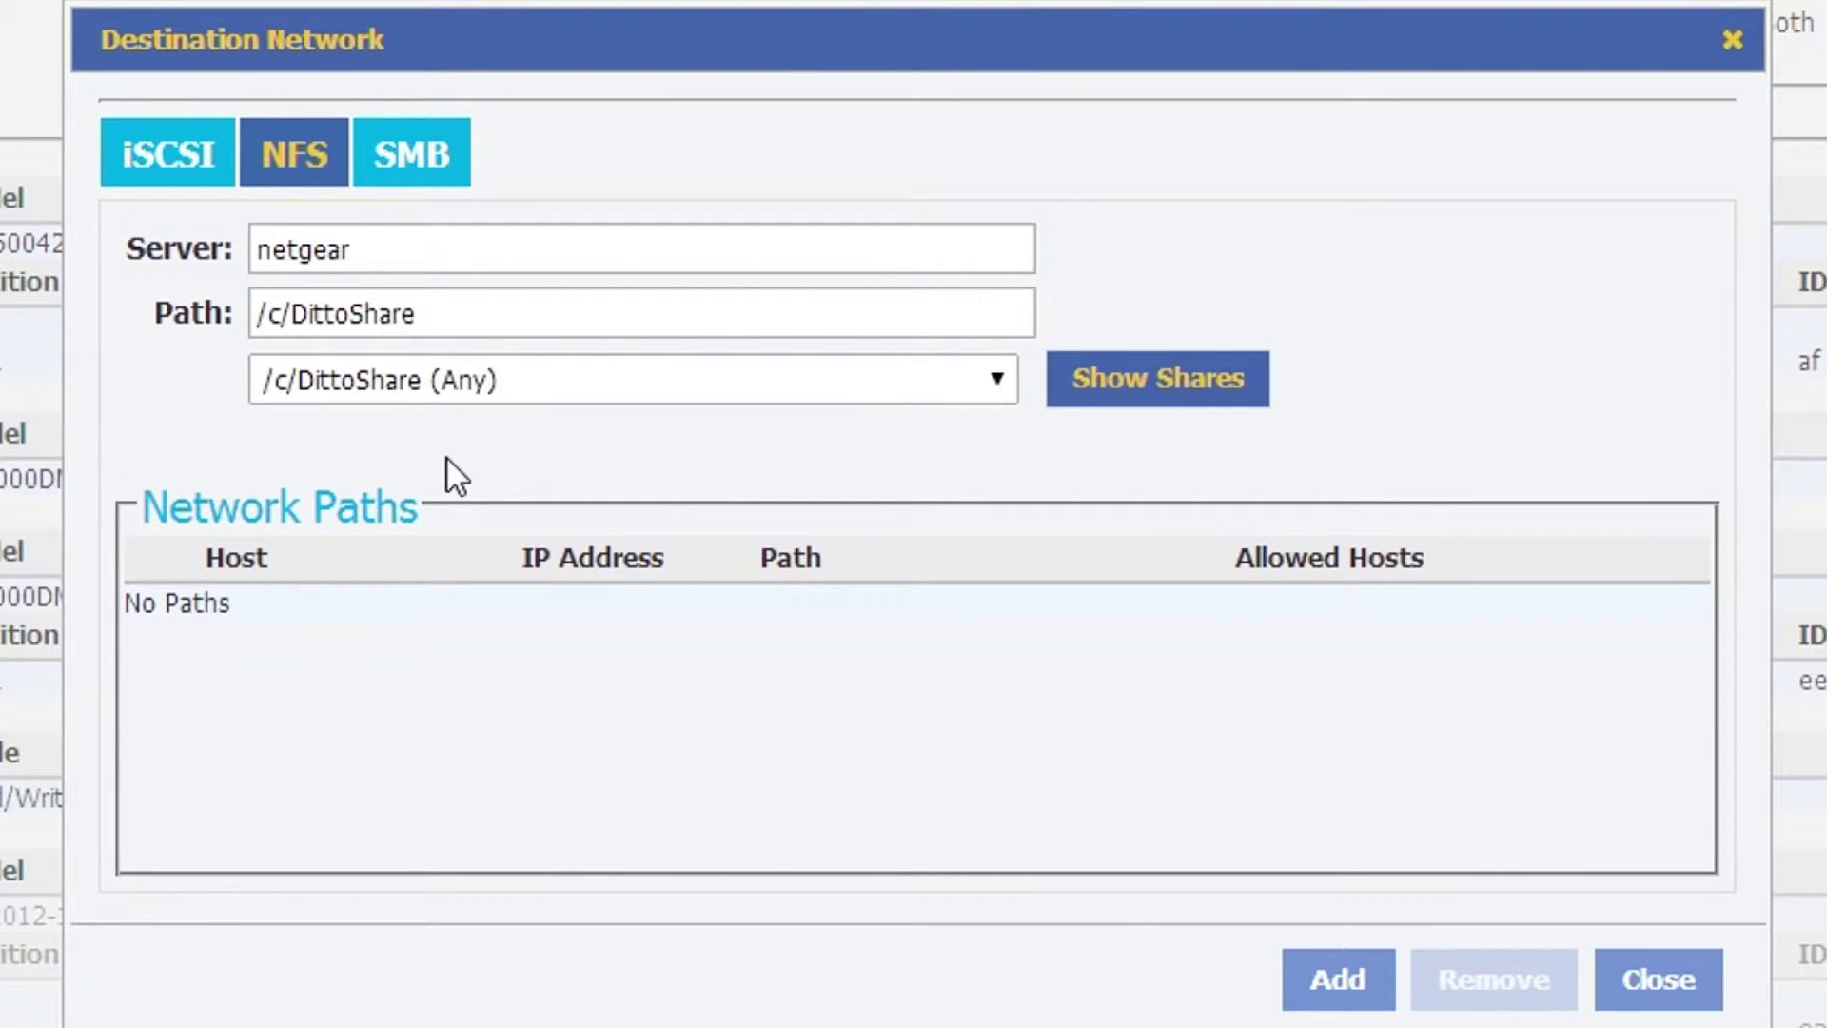
pyautogui.click(1338, 978)
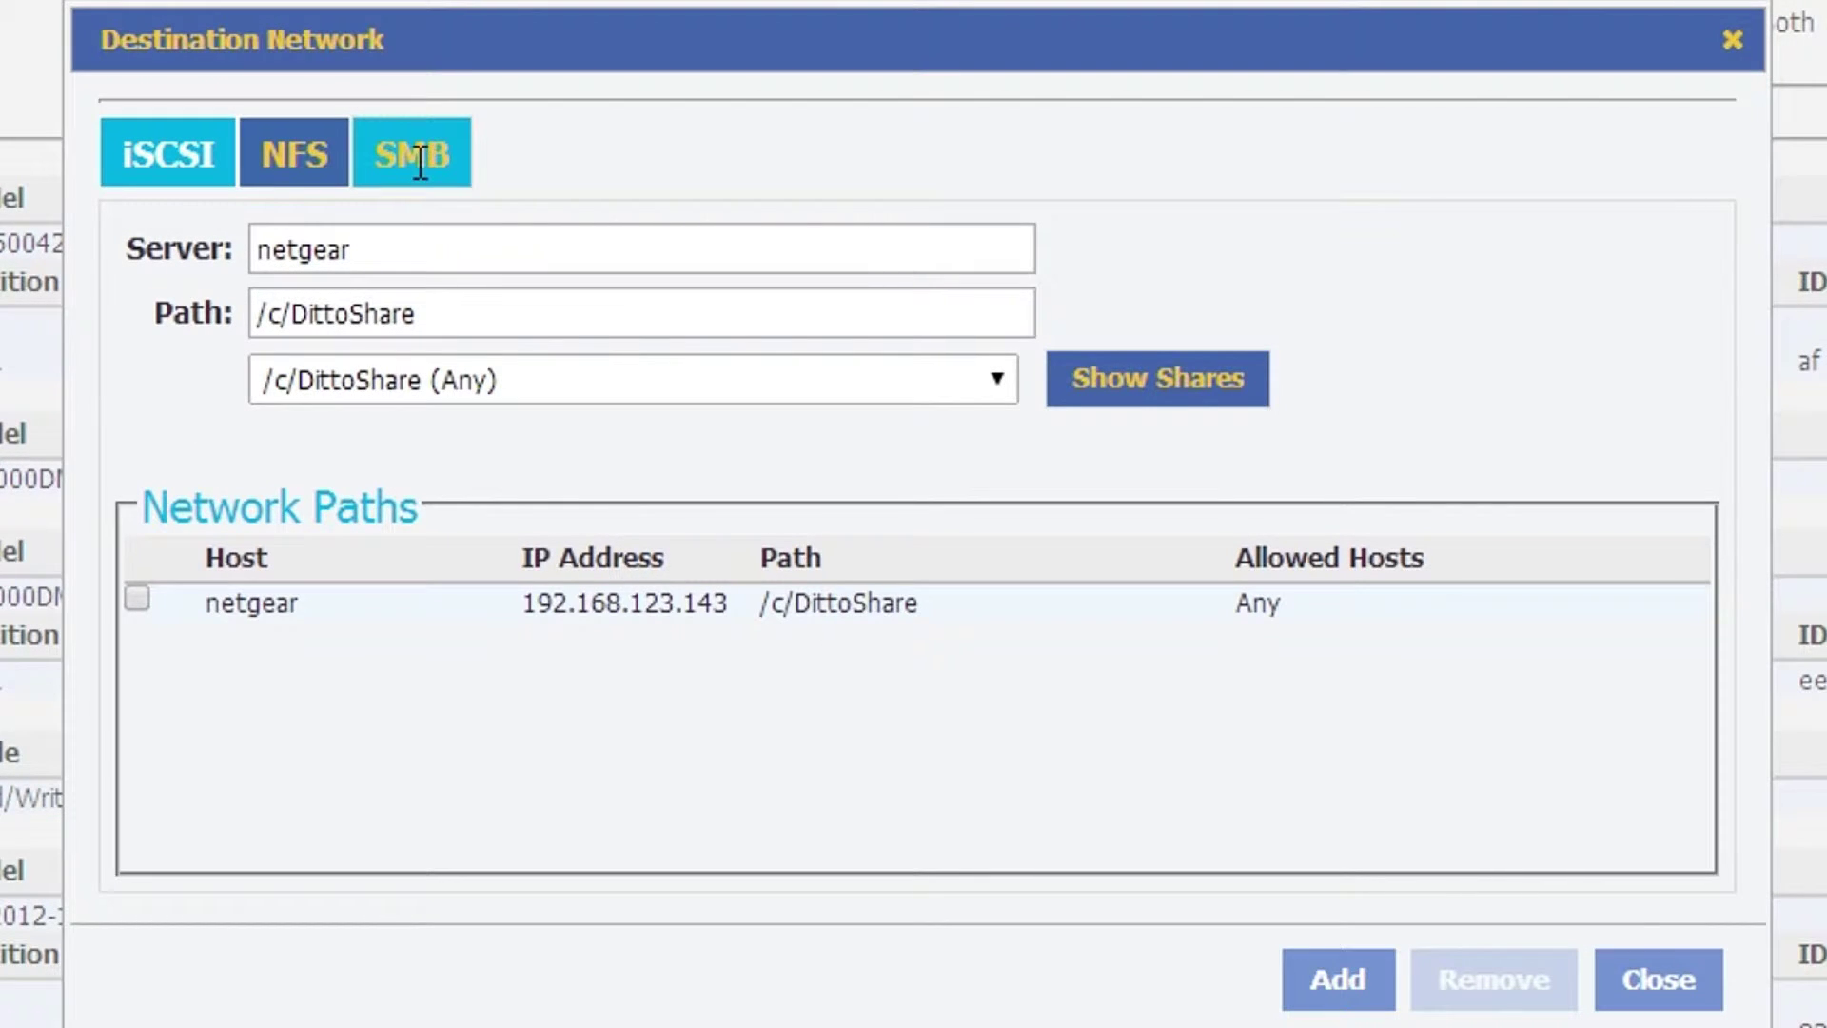
# Add the SMBv1 share //netgear/DittoShare as destination SMB-D1, then return to the Home page
pyautogui.click(450, 152)
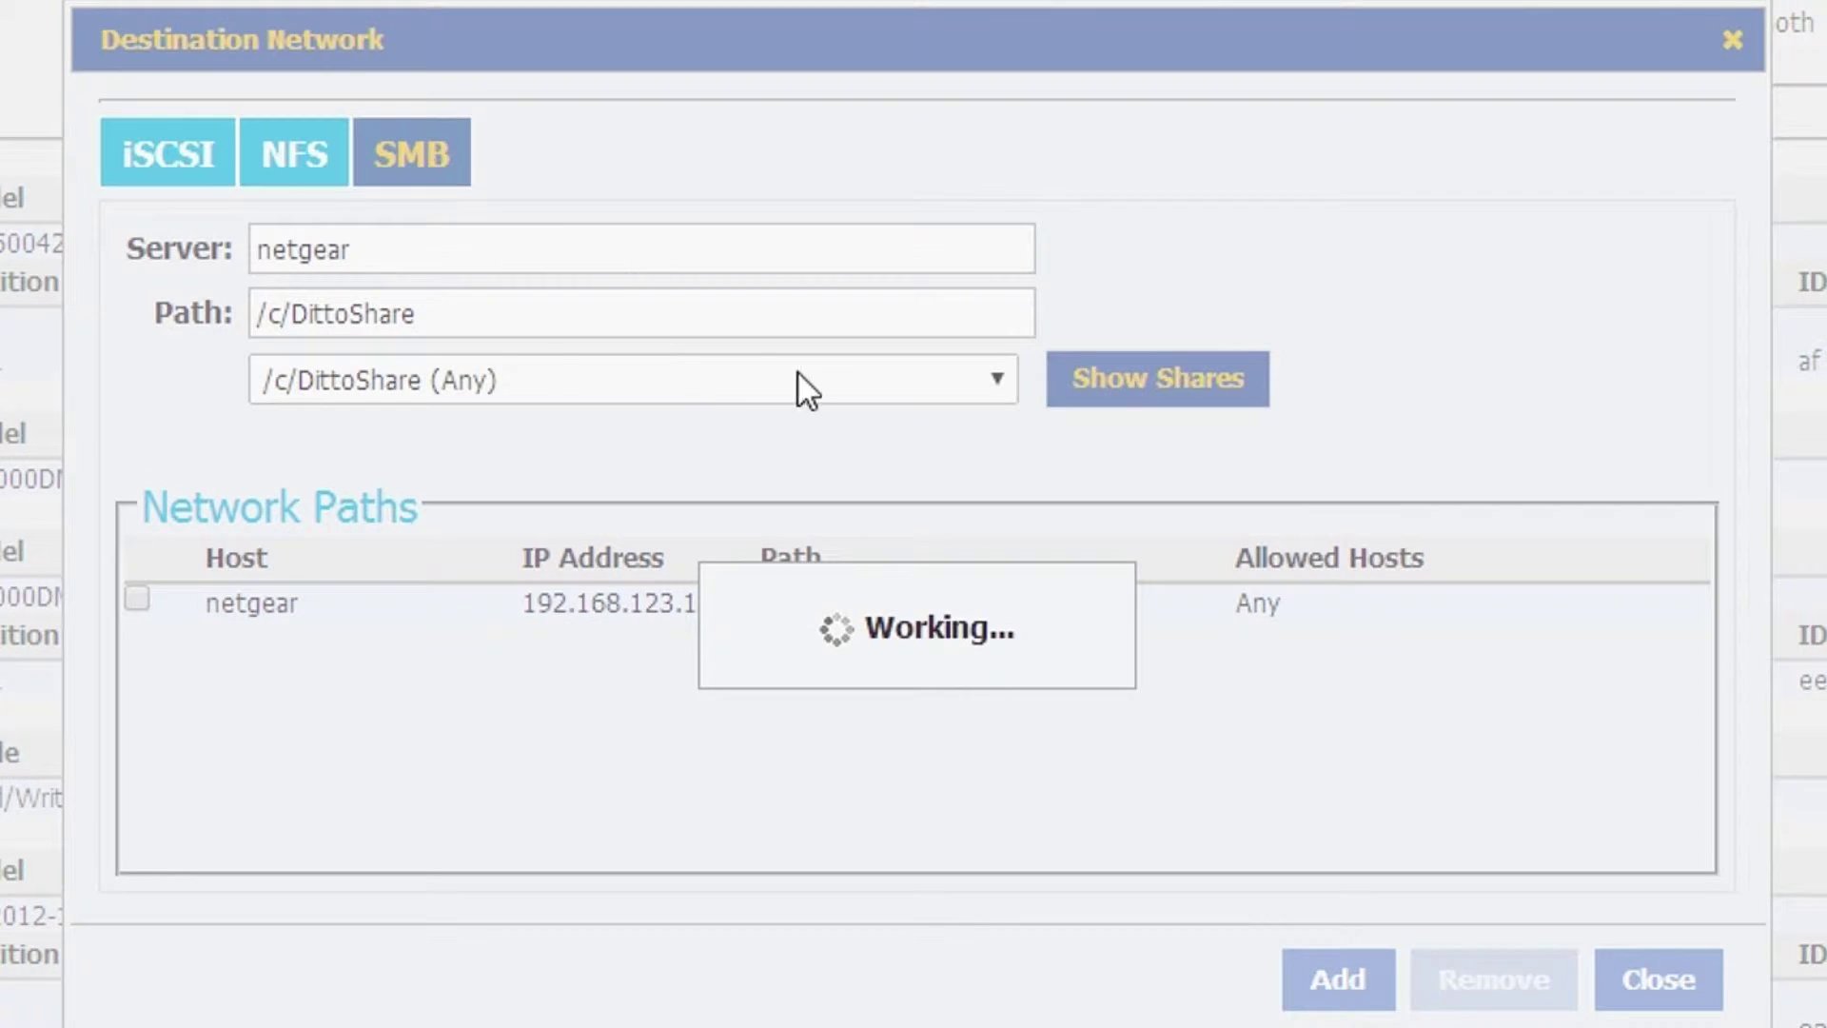
pyautogui.write('netgear')
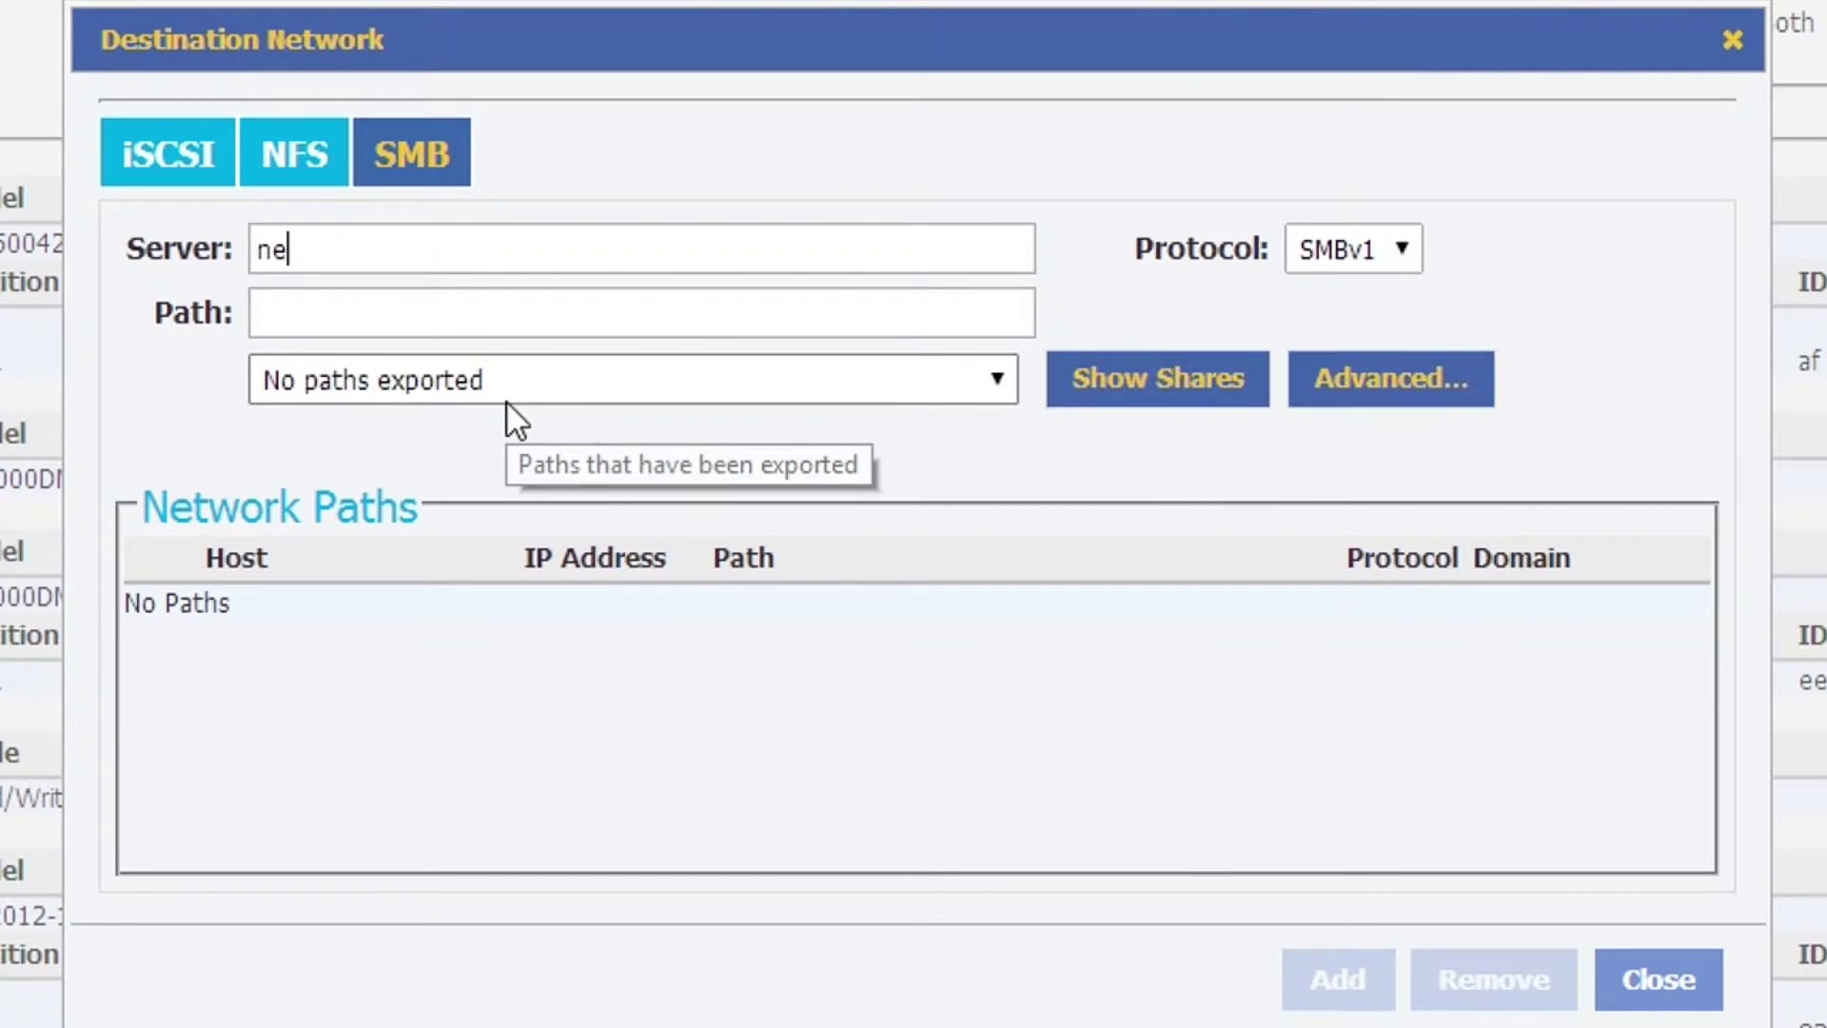
pyautogui.click(1180, 389)
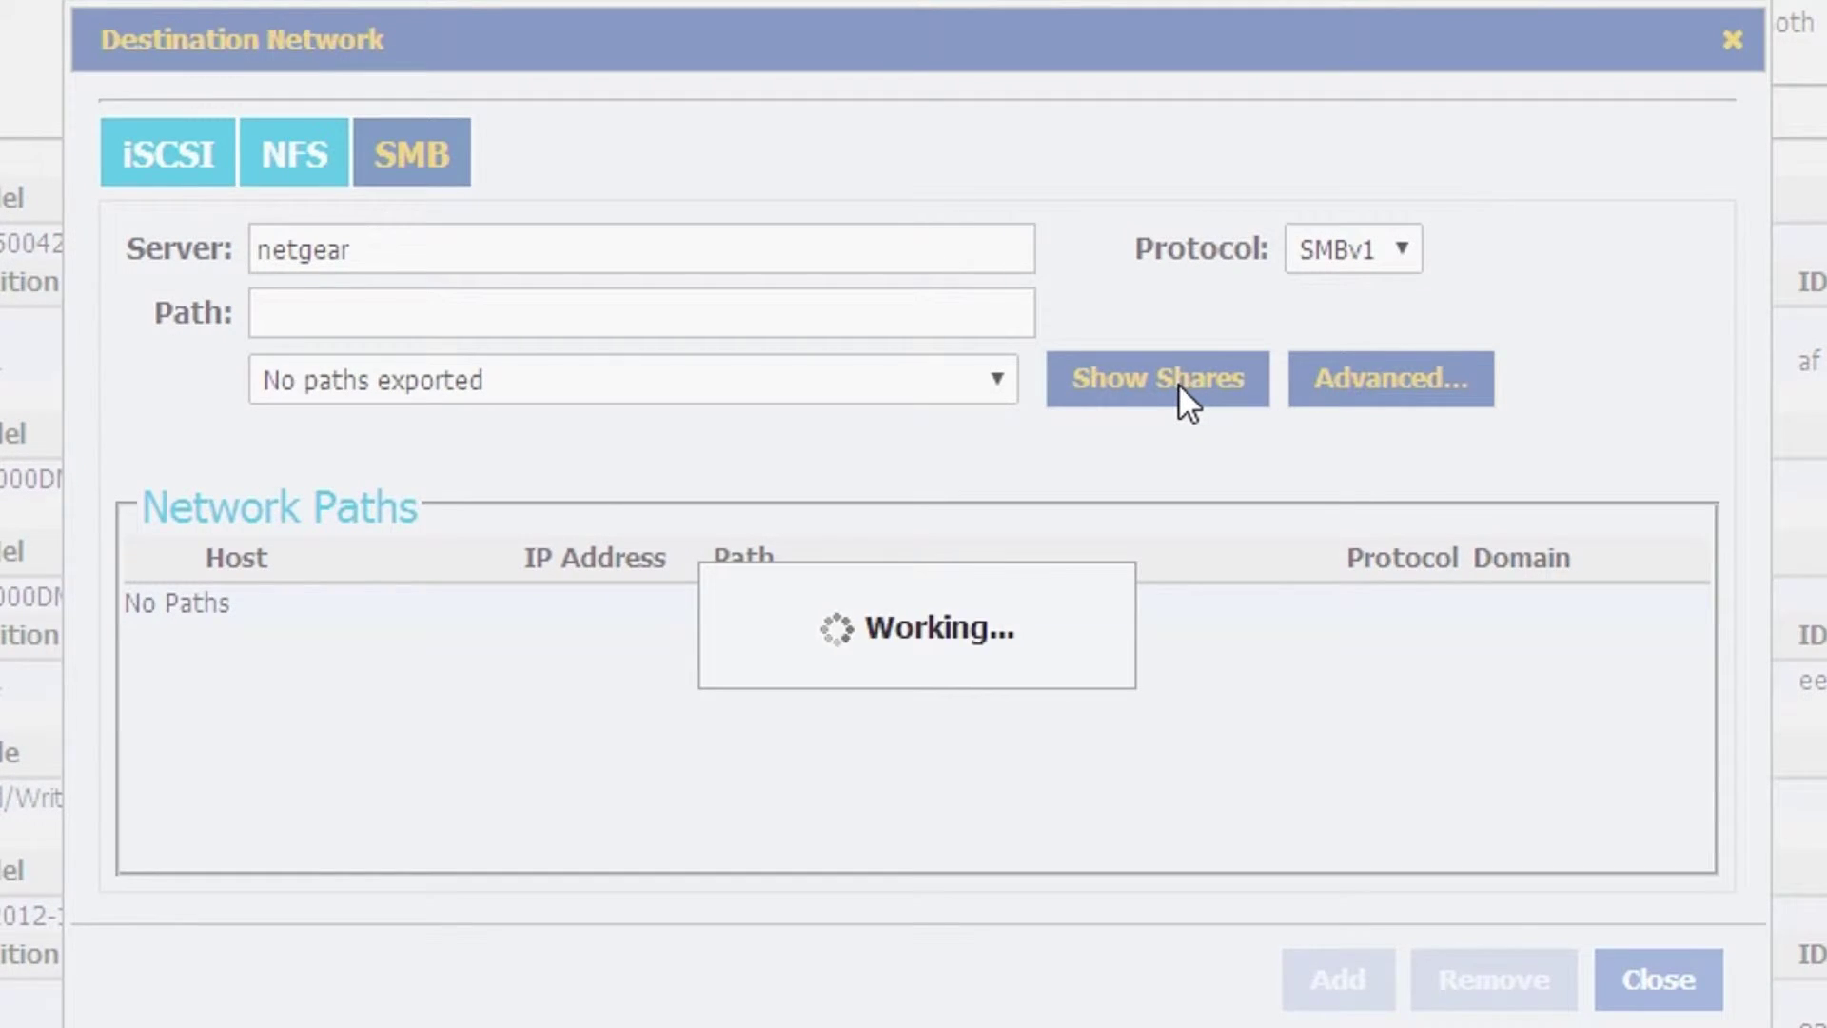
pyautogui.click(989, 379)
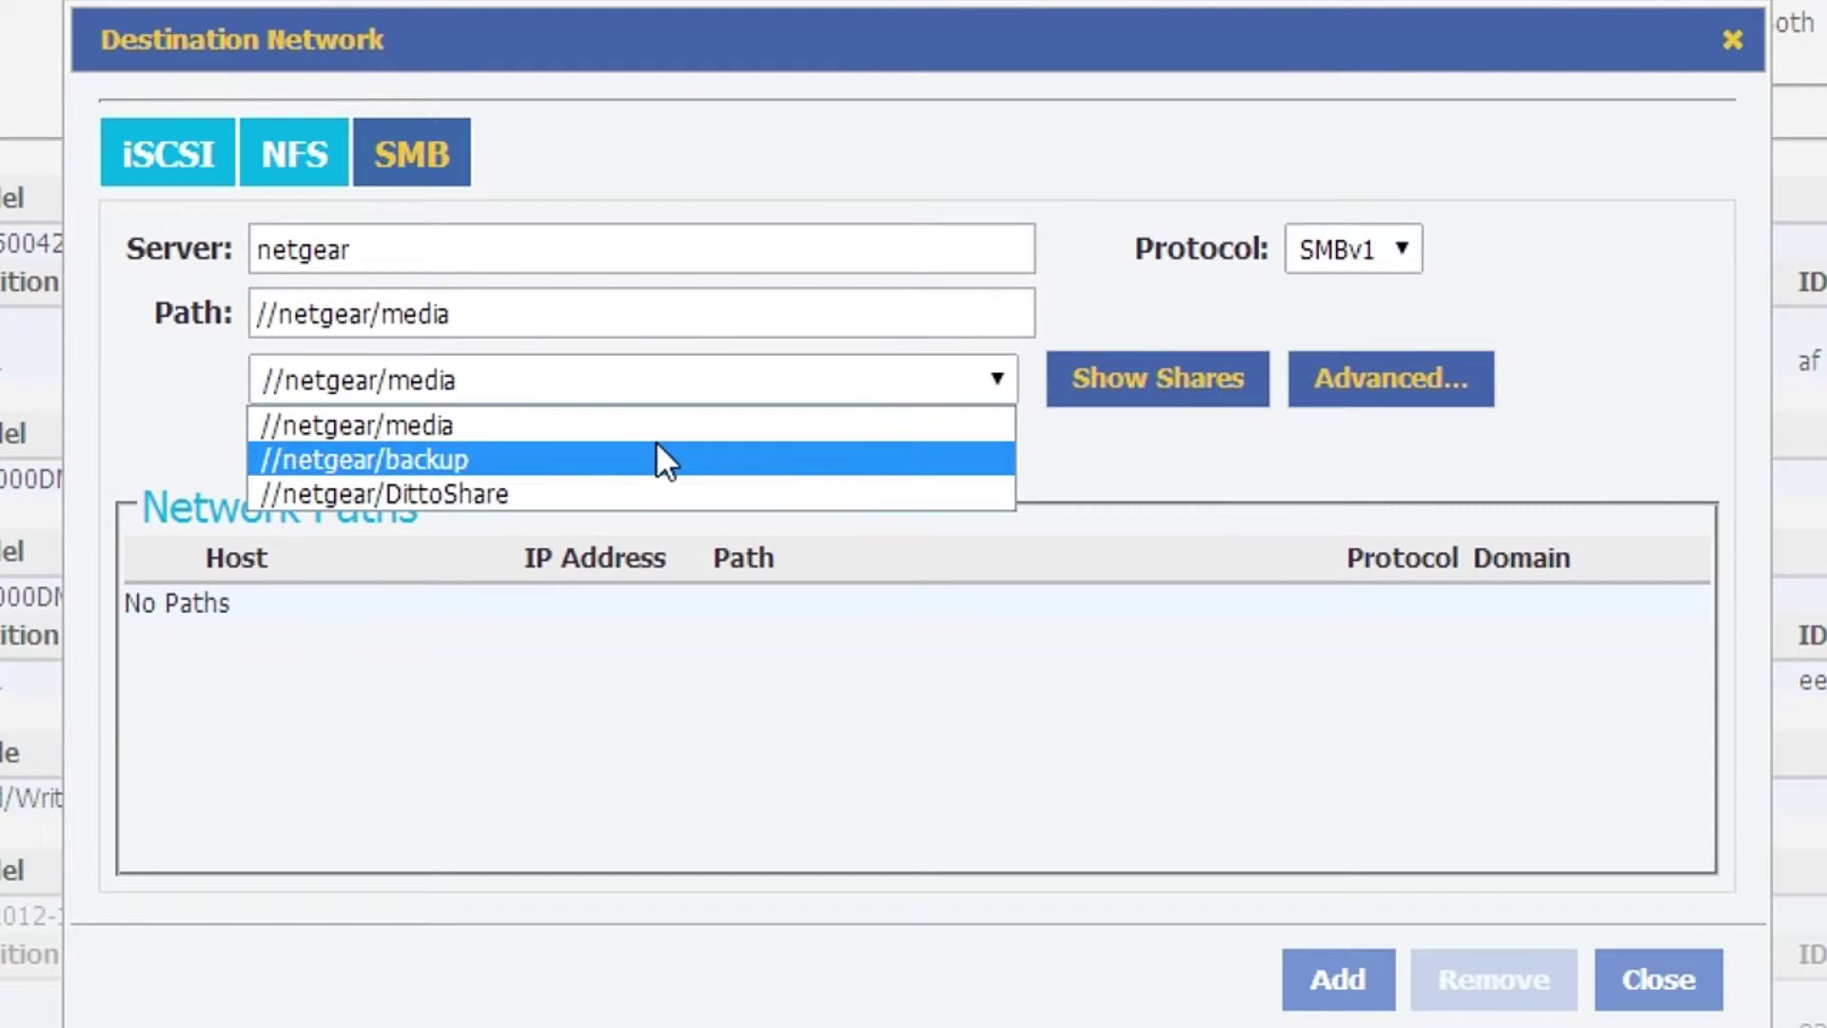
pyautogui.click(590, 494)
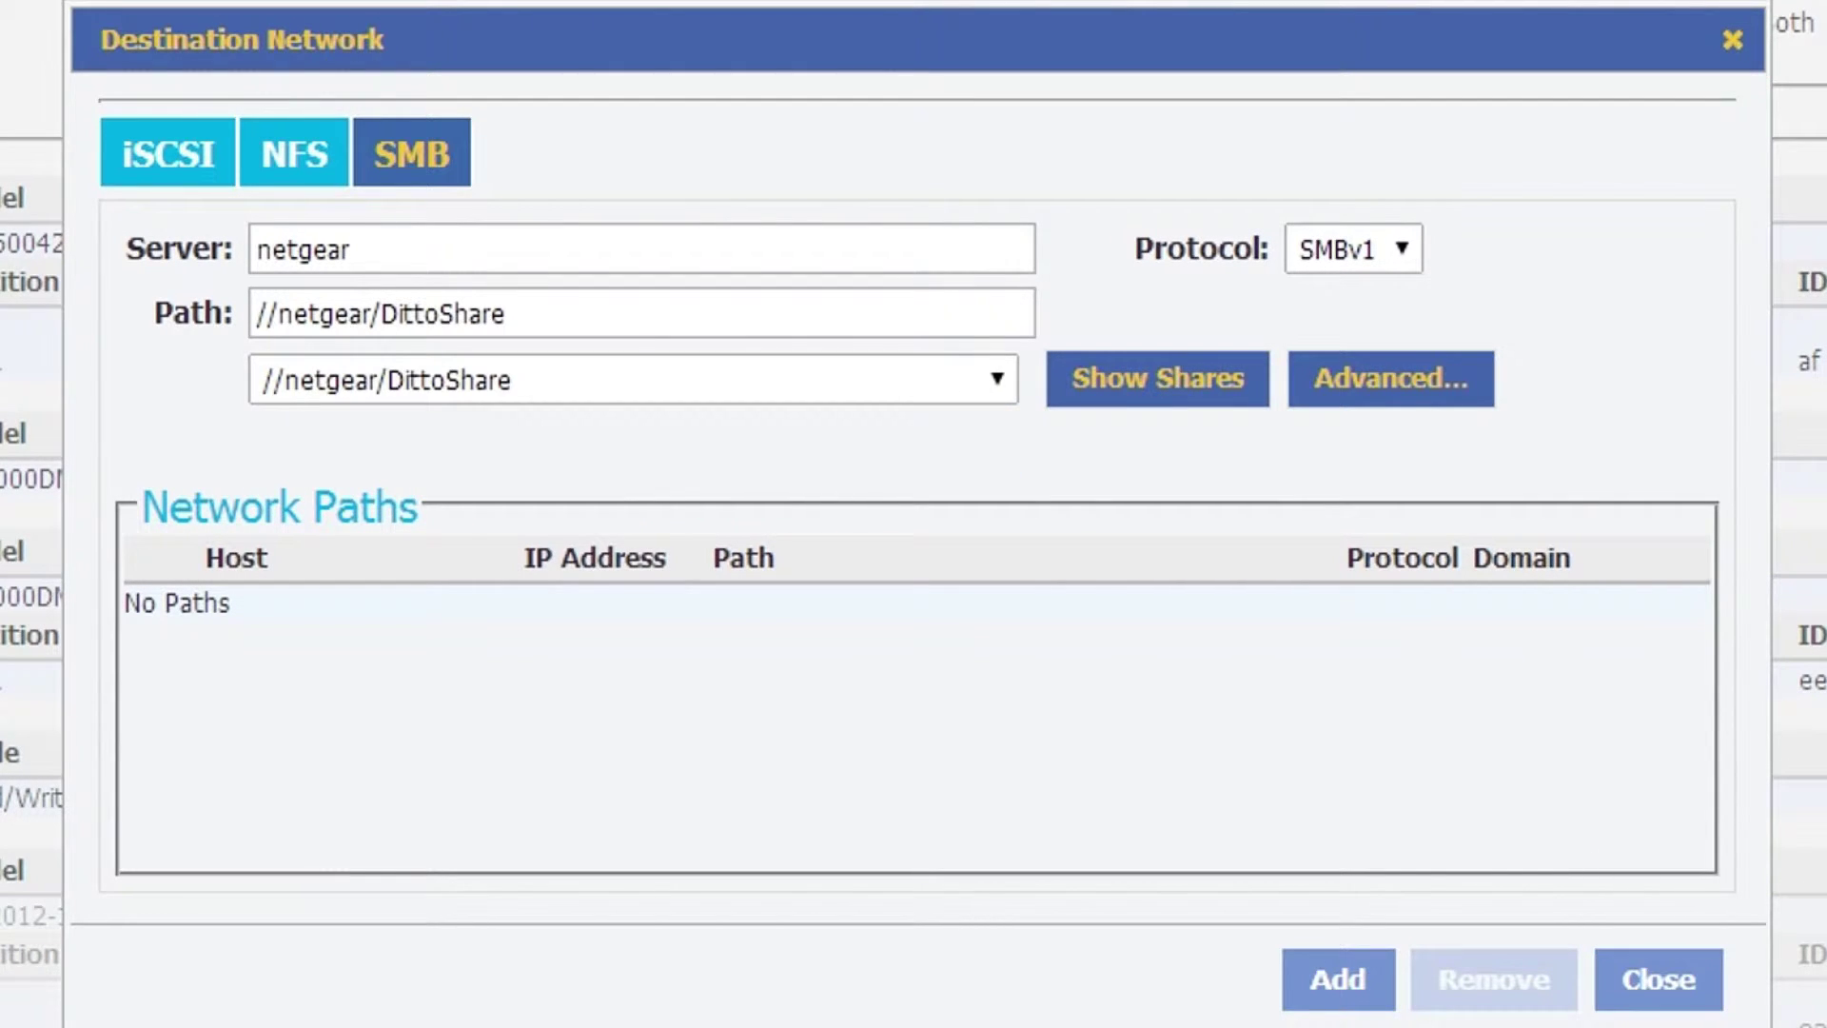
pyautogui.click(1342, 985)
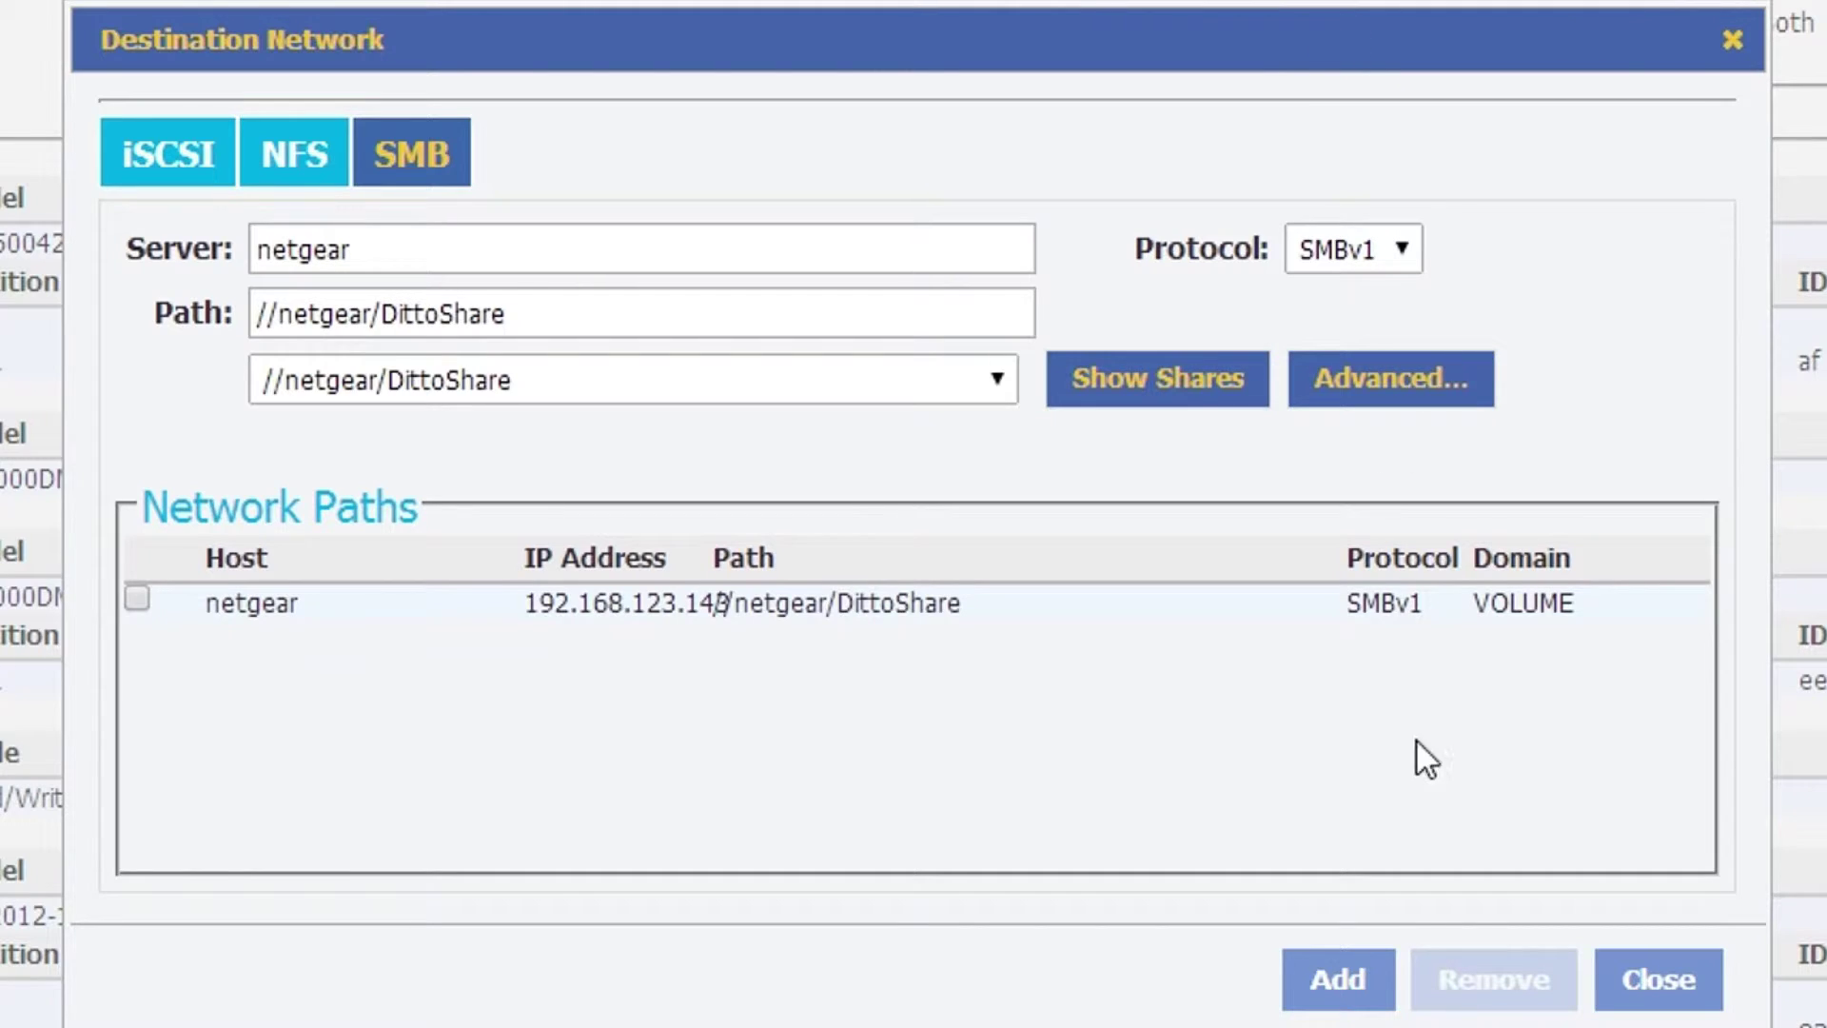
pyautogui.click(1655, 980)
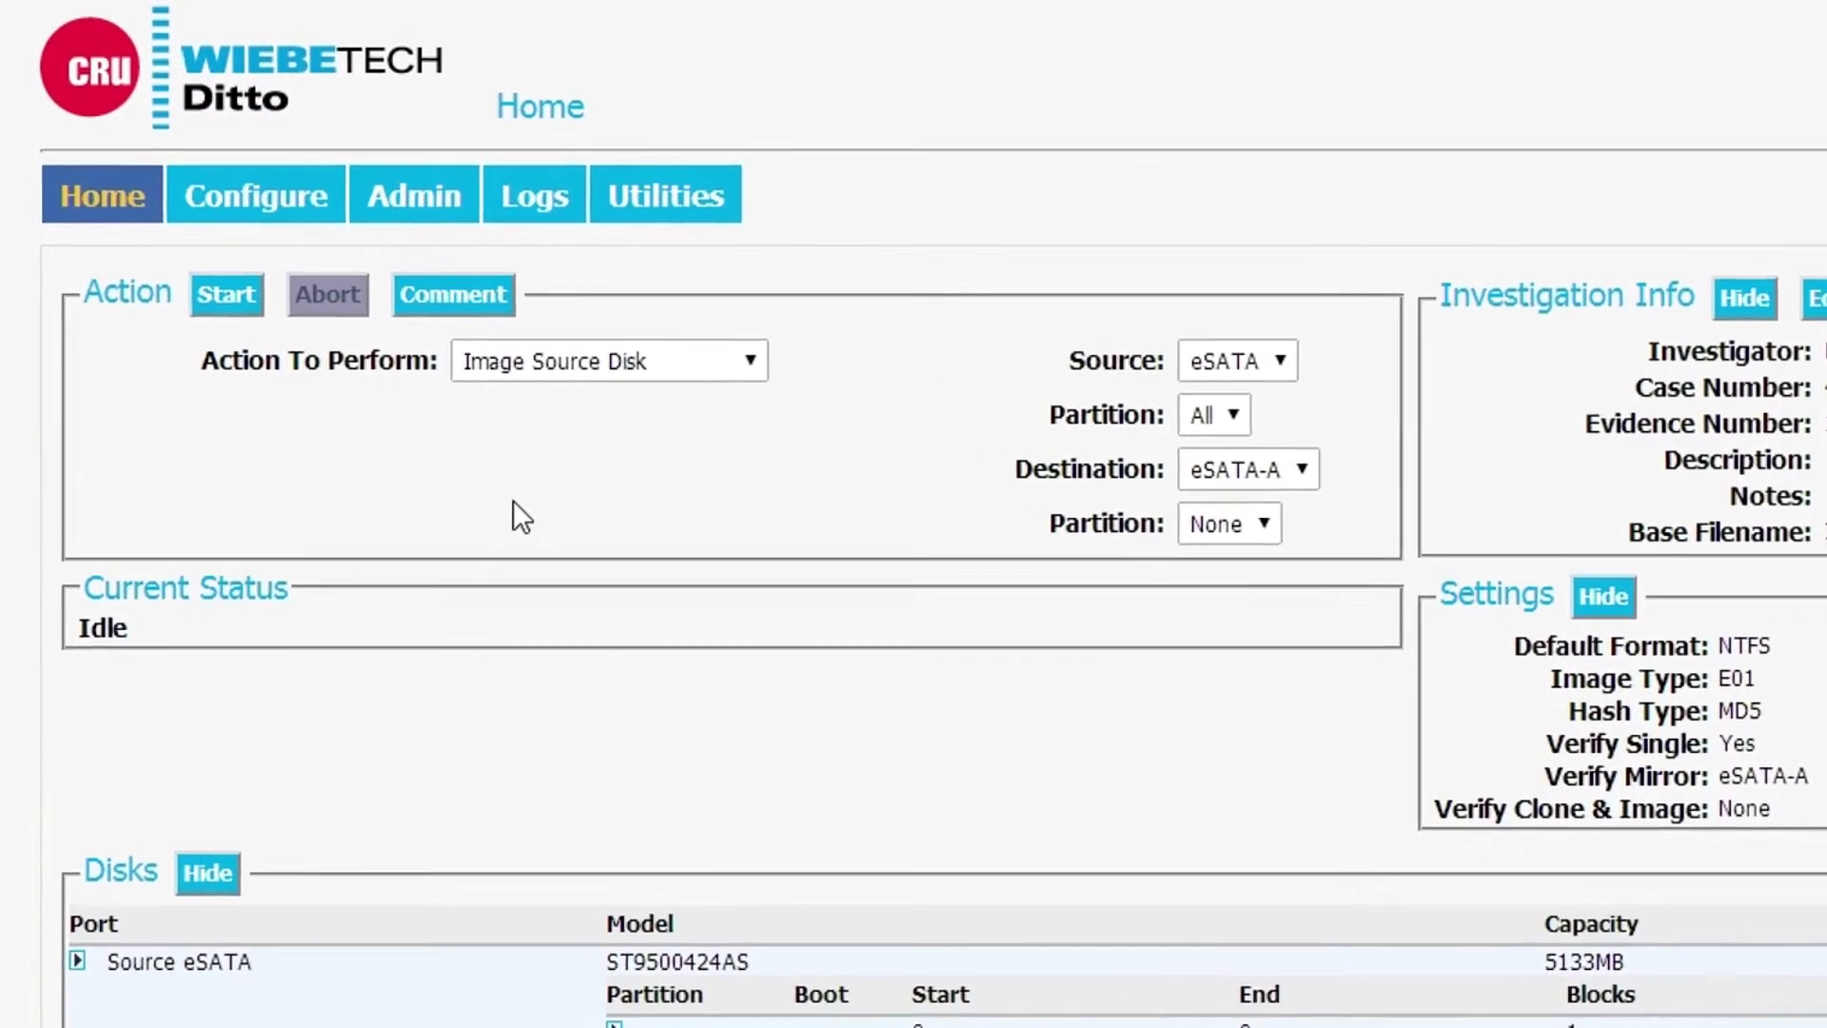
# Keep Image Source Disk as the action and change its destination from eSATA-A to SMB-D1
pyautogui.click(663, 360)
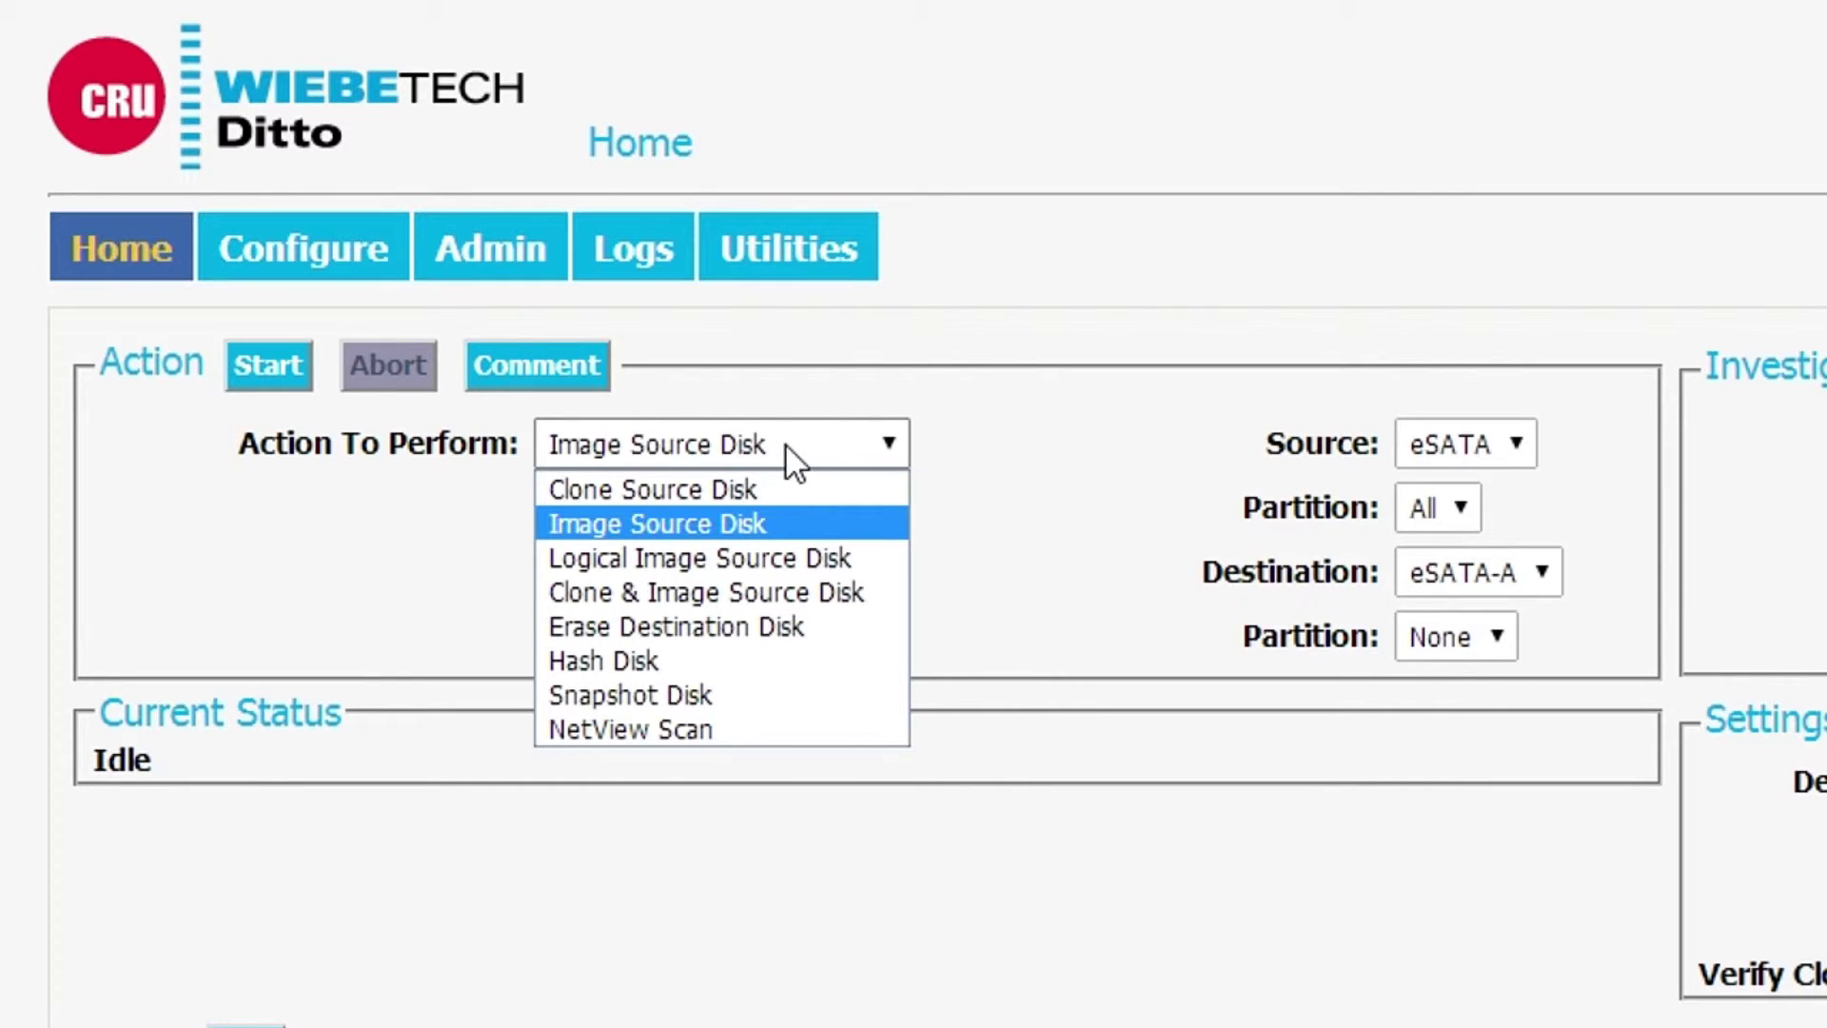
pyautogui.click(1519, 581)
pyautogui.click(1518, 575)
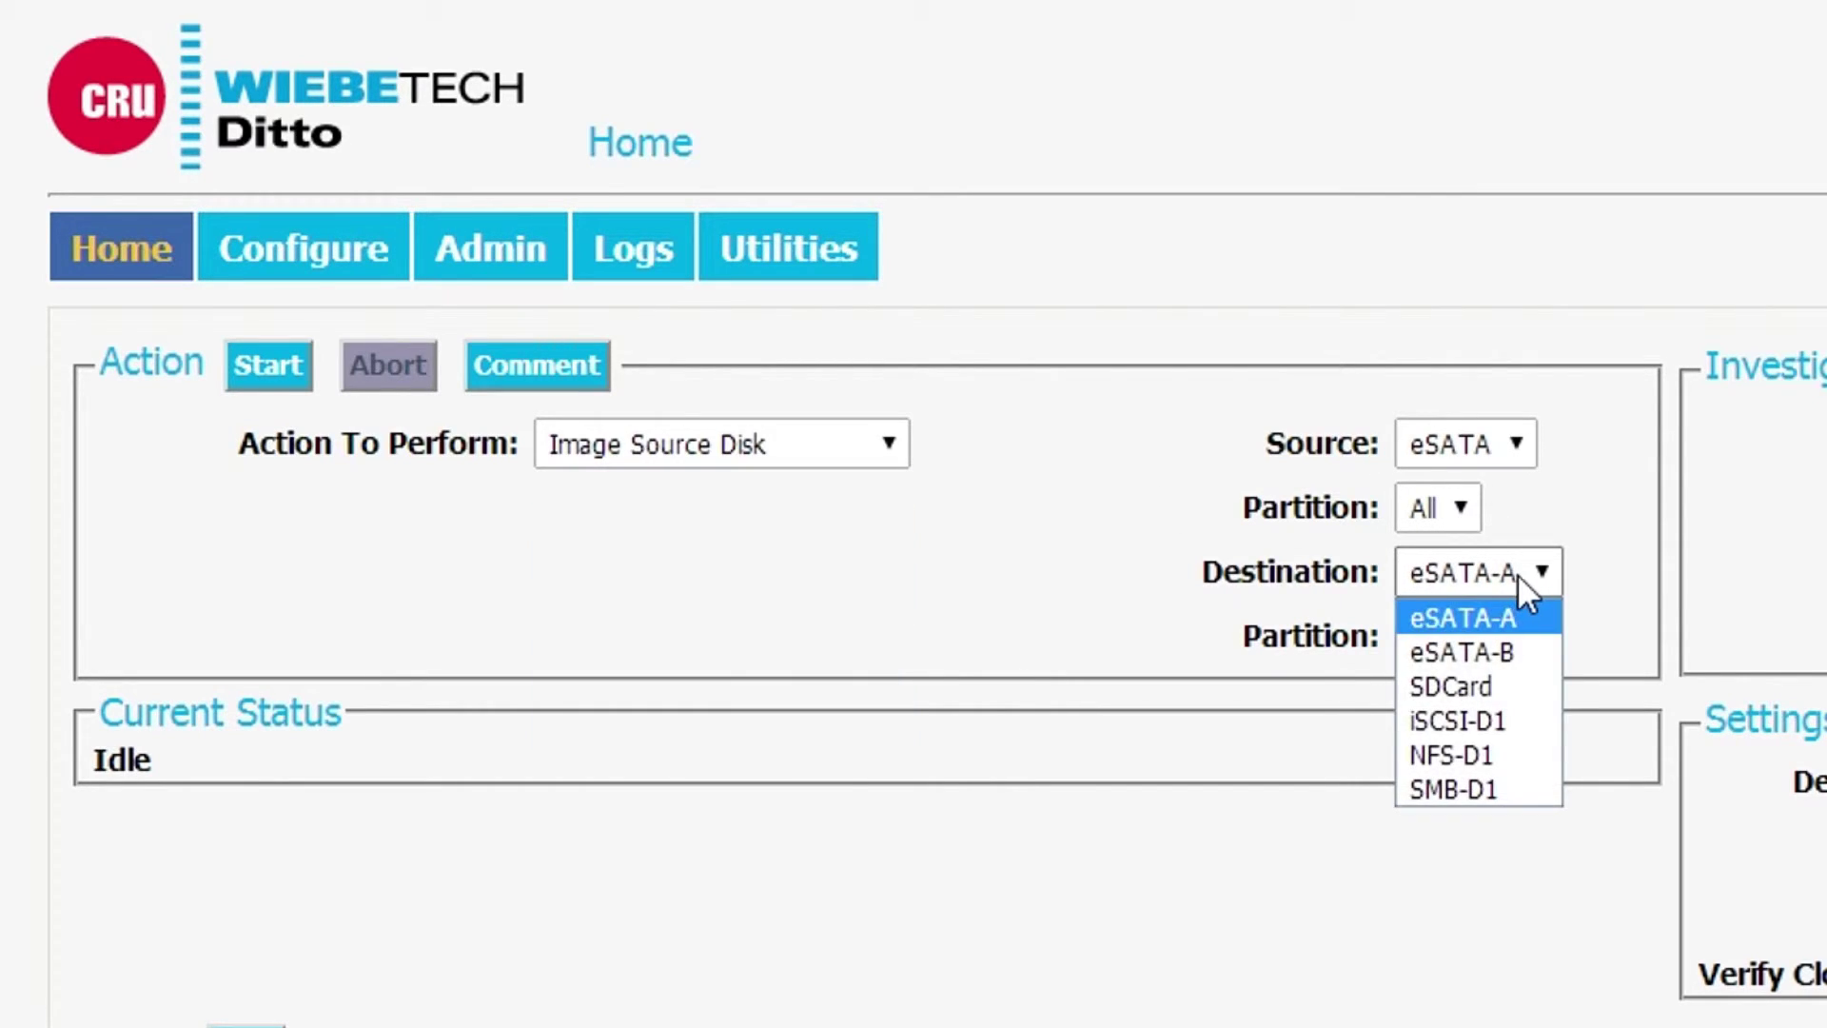
pyautogui.click(1521, 575)
pyautogui.click(1520, 574)
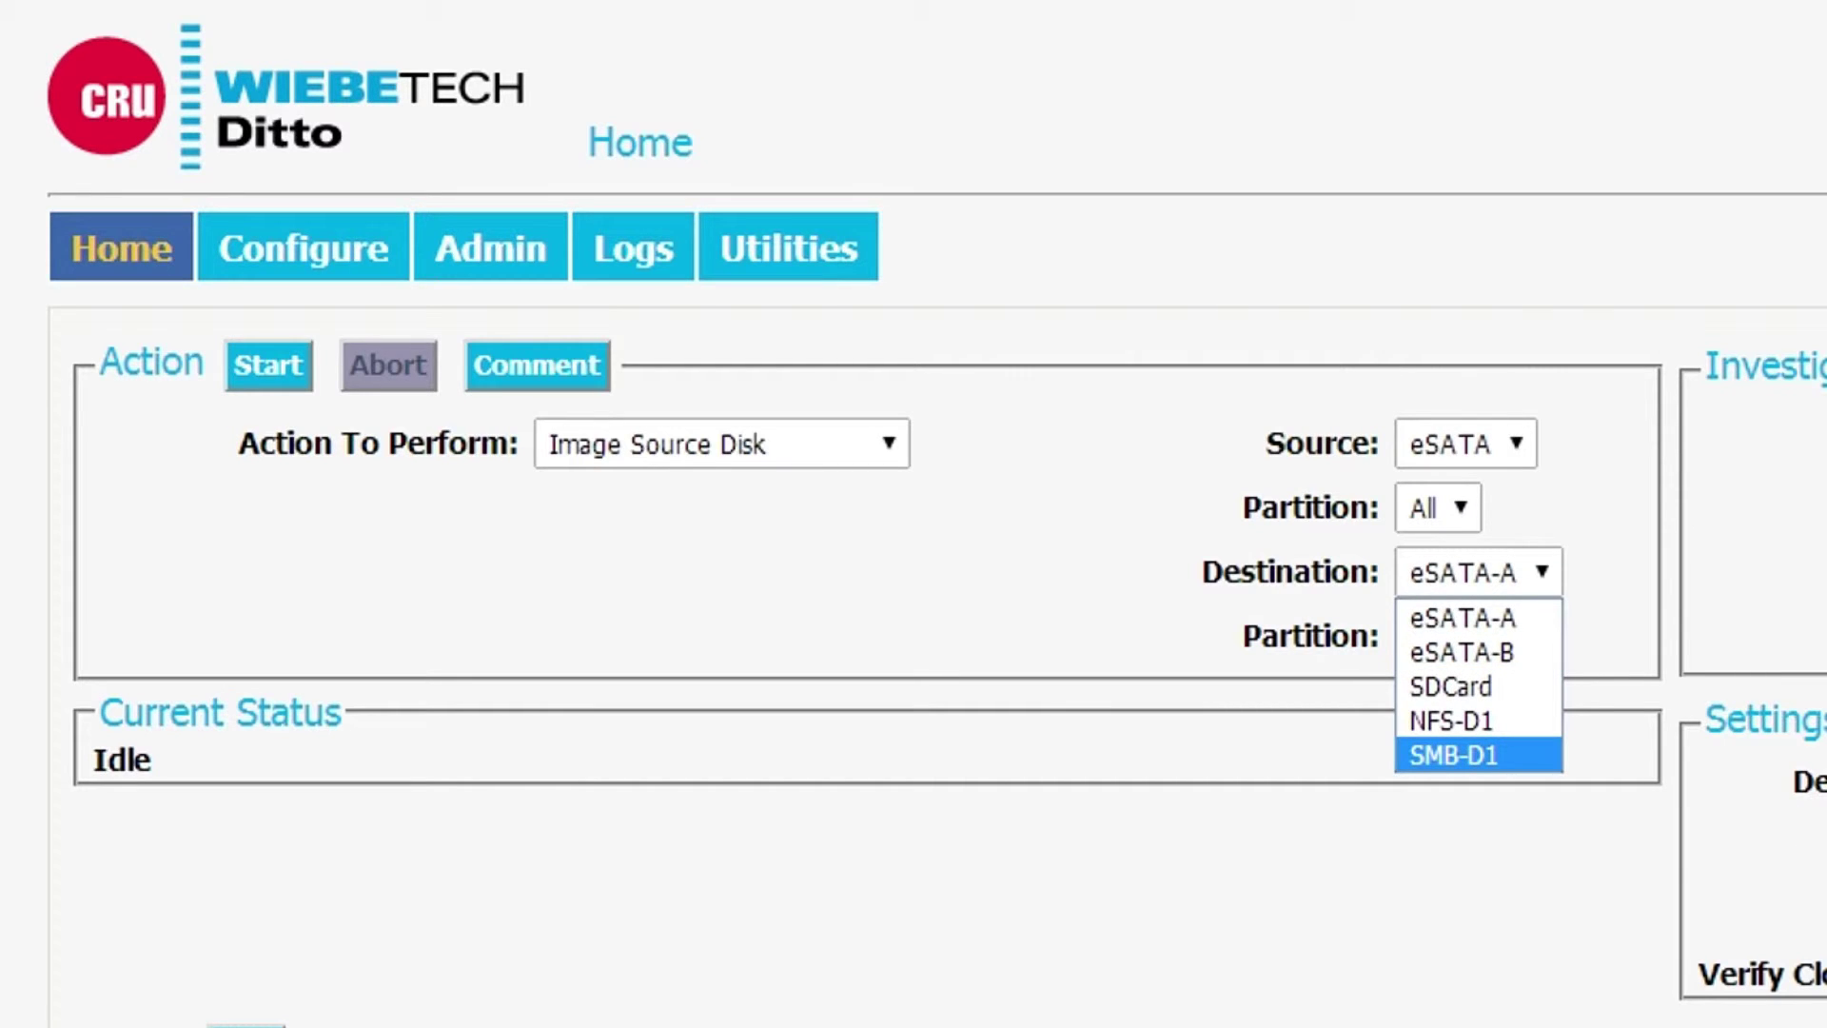
pyautogui.click(1453, 755)
pyautogui.scroll(-3, 914, 513)
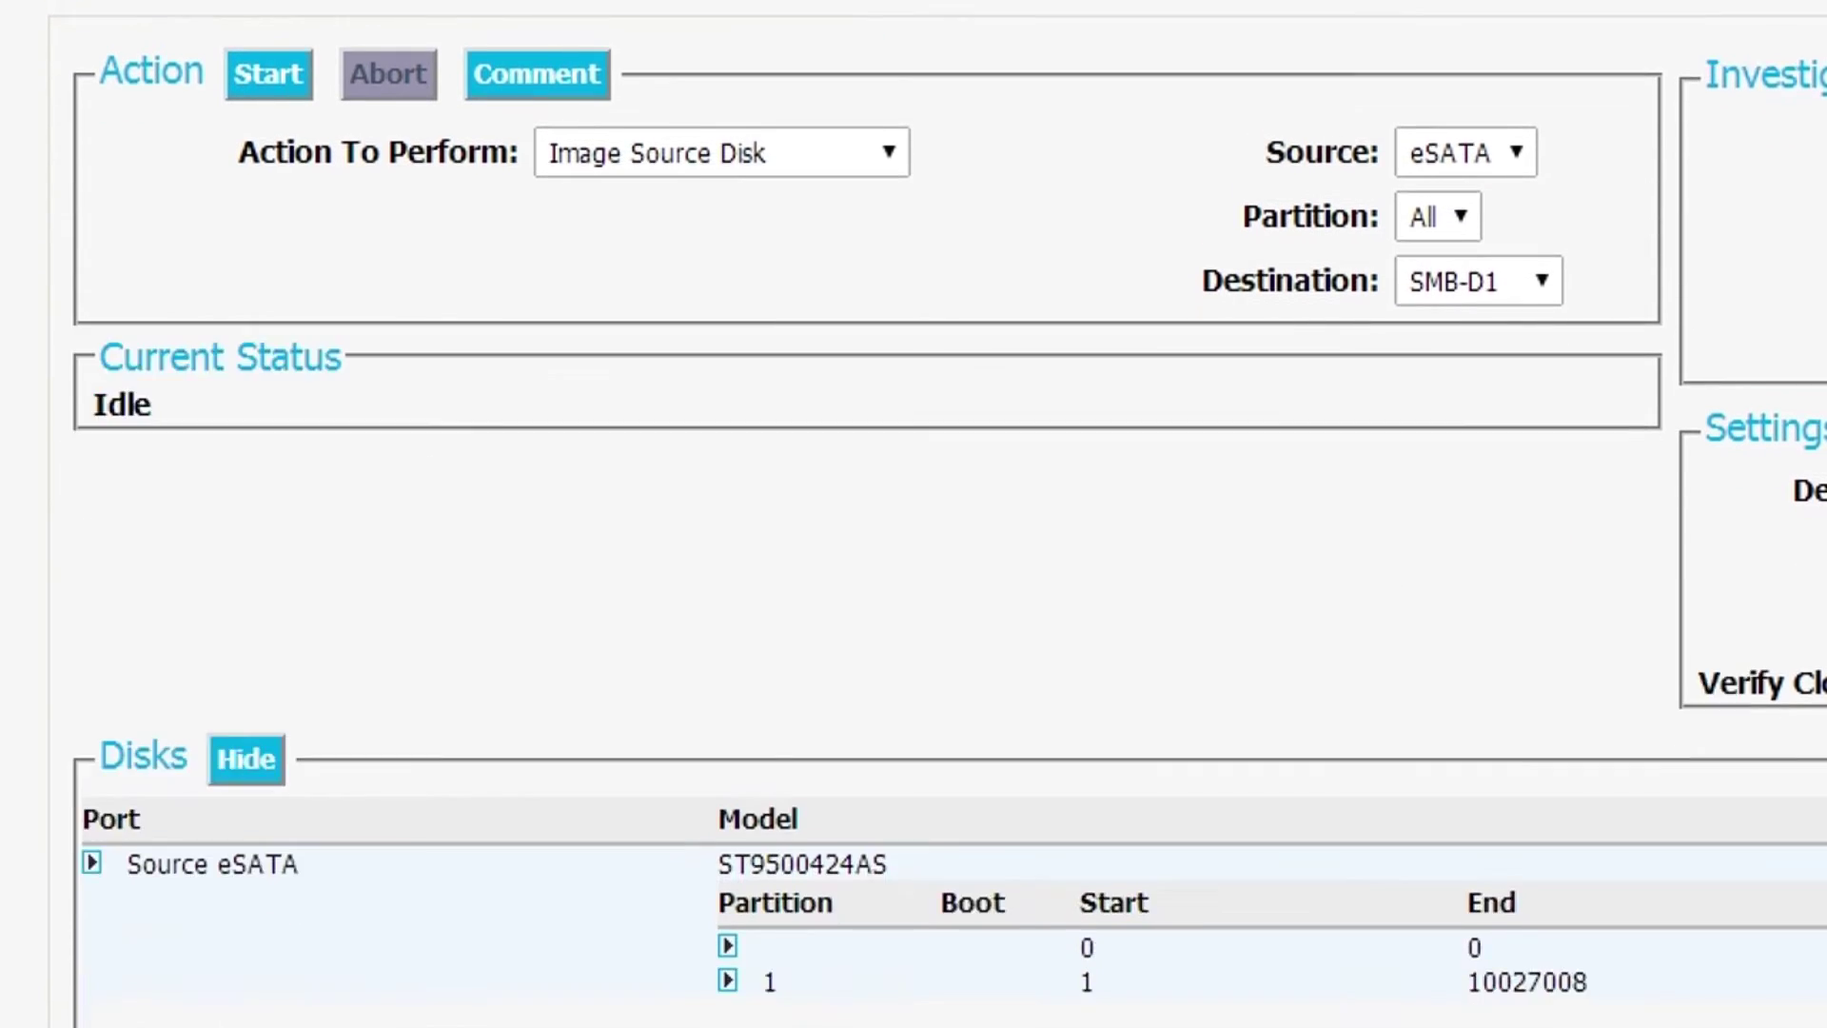
pyautogui.scroll(-10, 913, 514)
pyautogui.scroll(15, 914, 514)
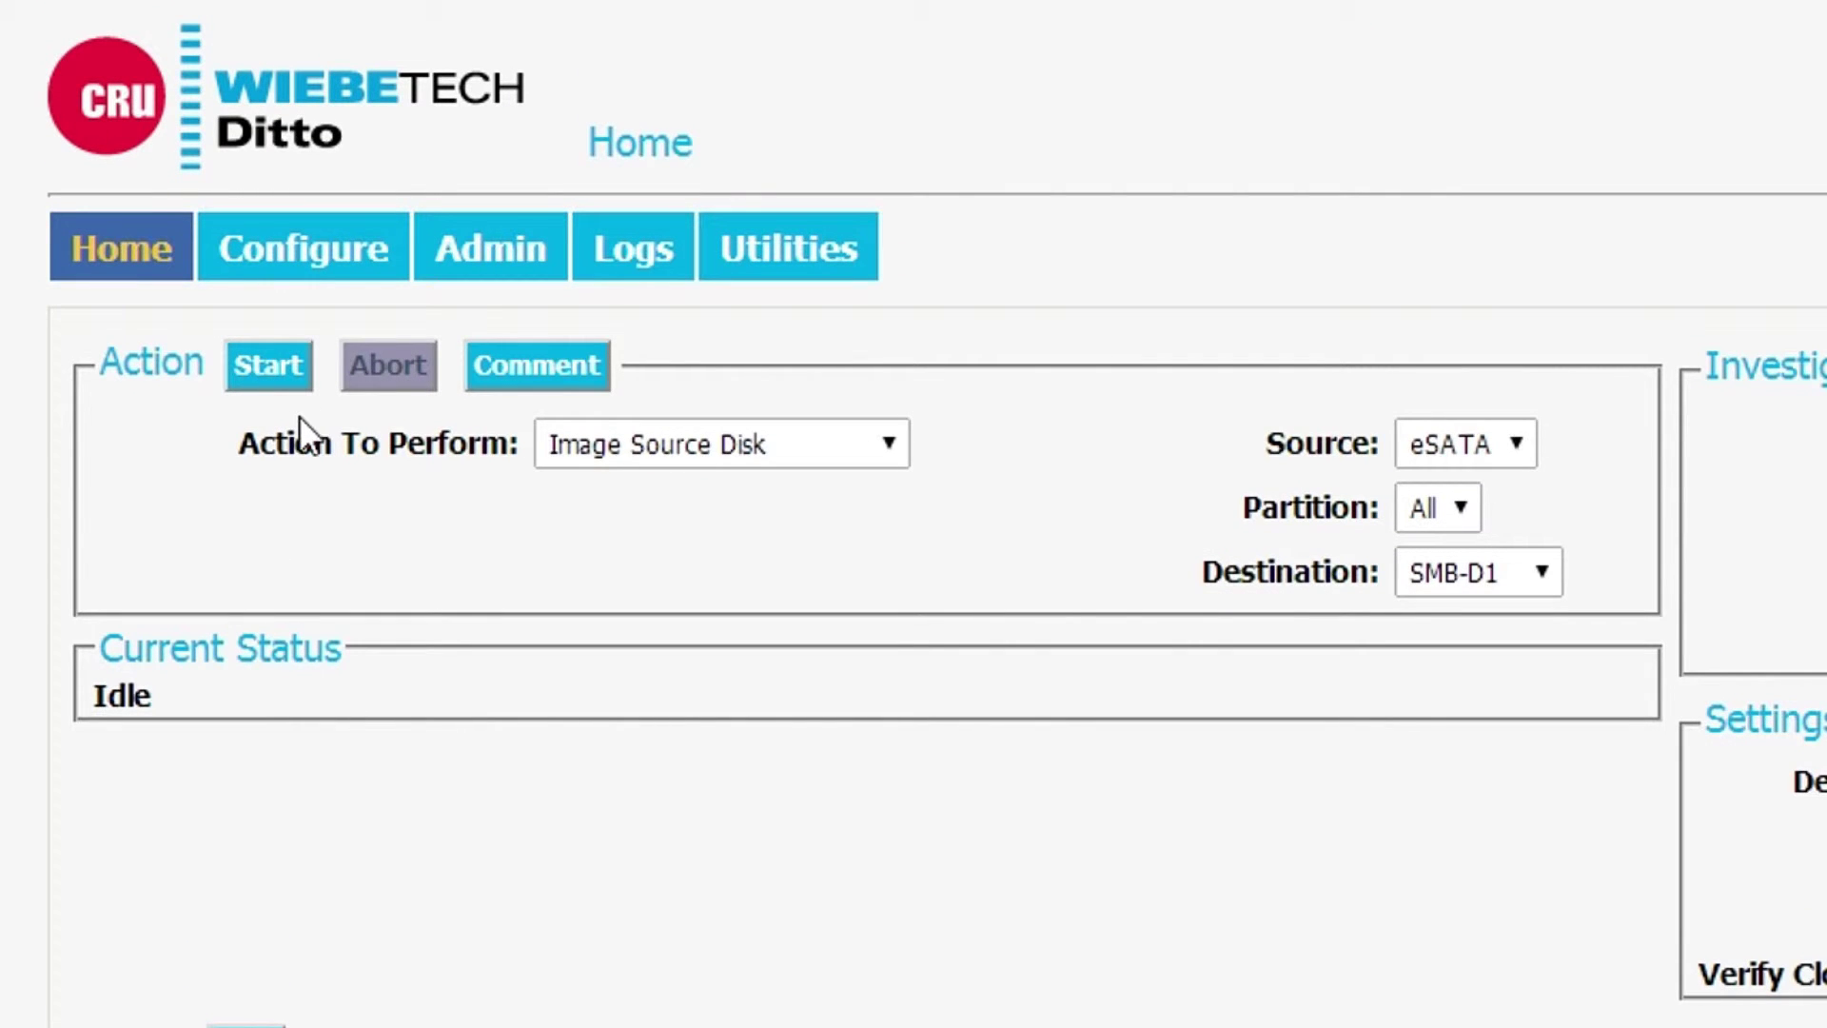
# Start the job imaging the eSATA disk onto SMB-D1
pyautogui.click(250, 357)
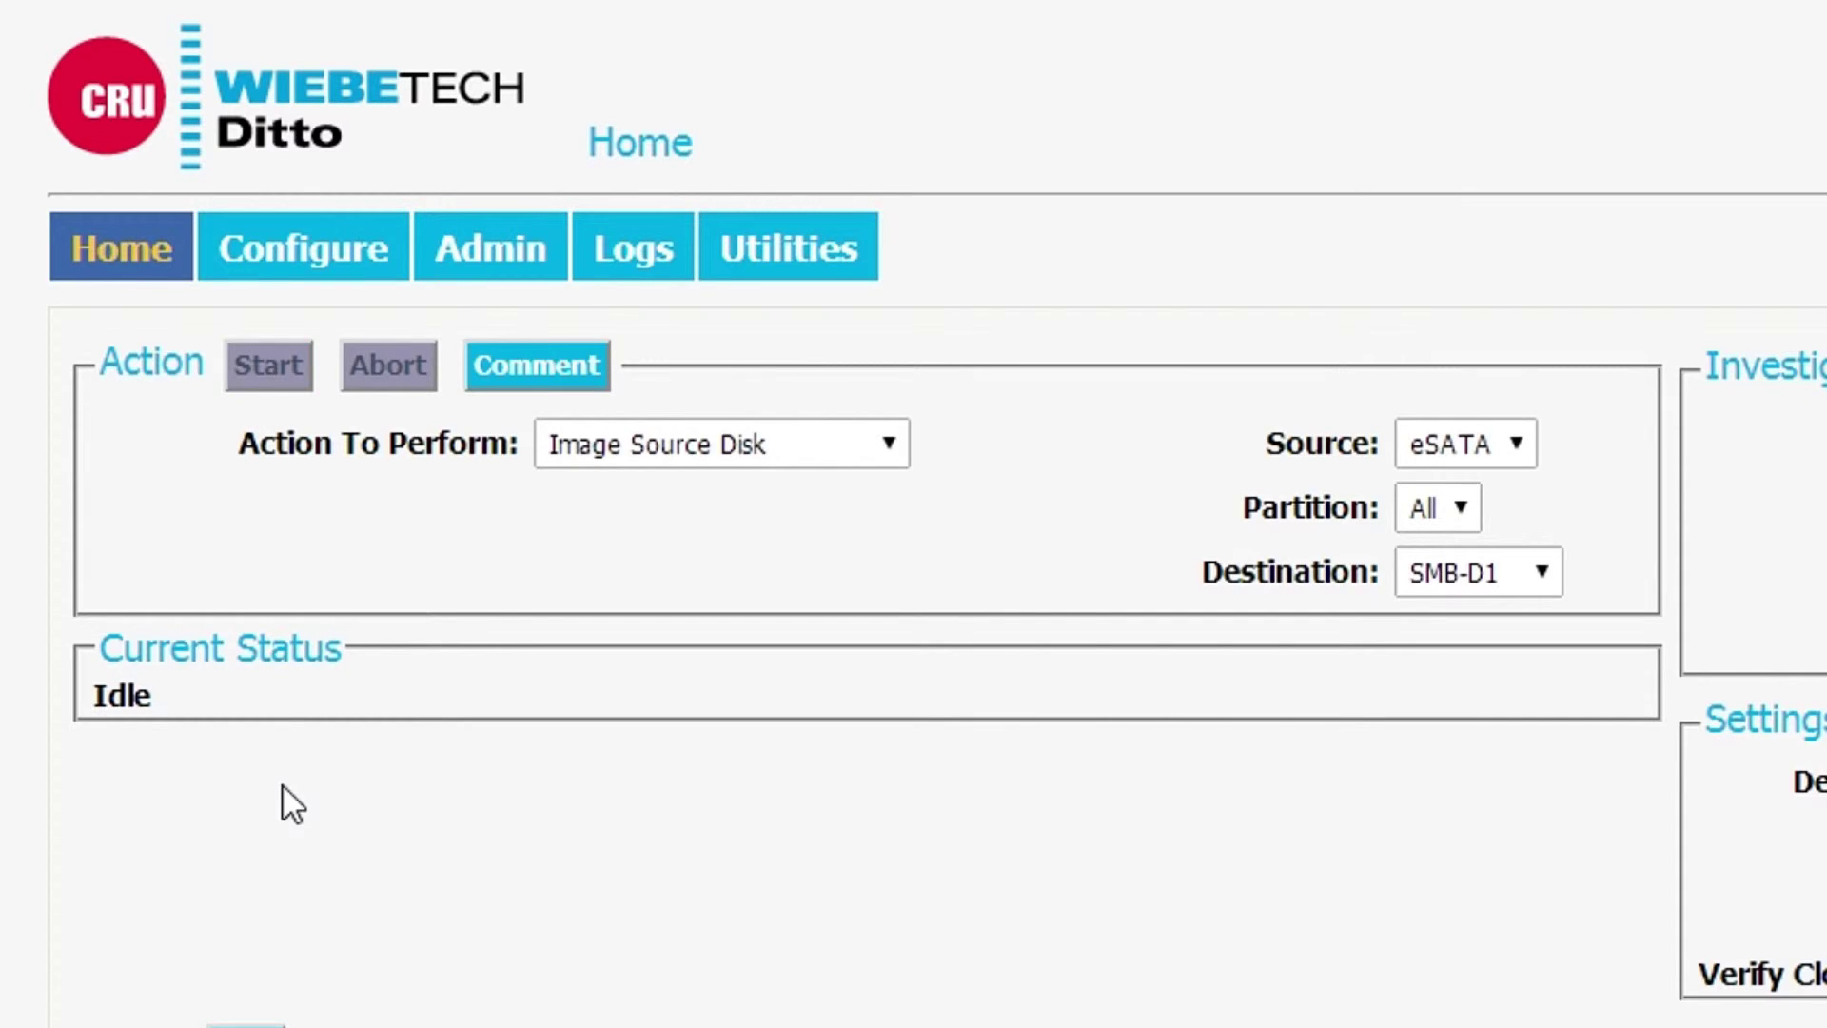